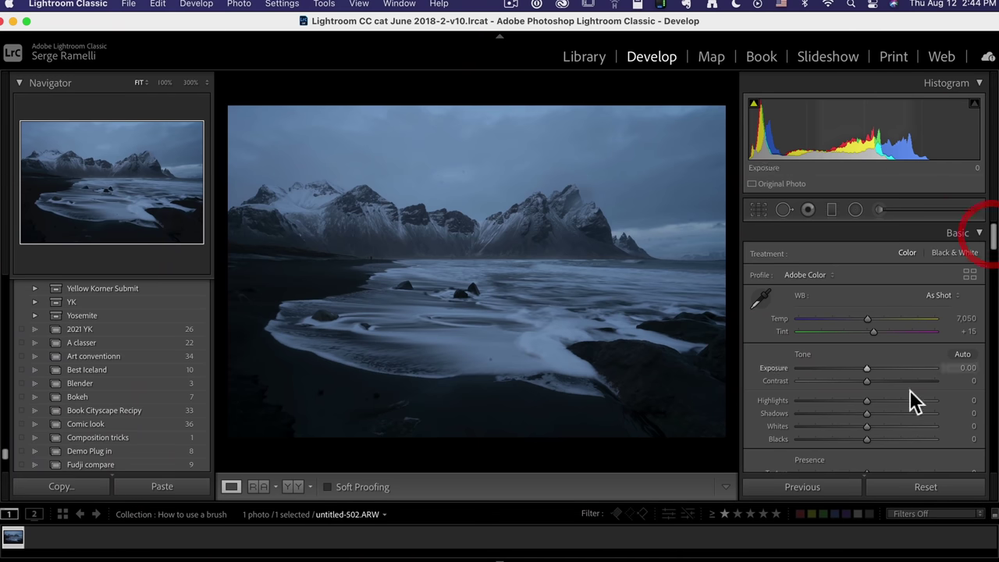
- Set Shadows to +100, Highlights to −100 and Blacks to −44 while previewing clipping
drag(868, 413, 960, 415)
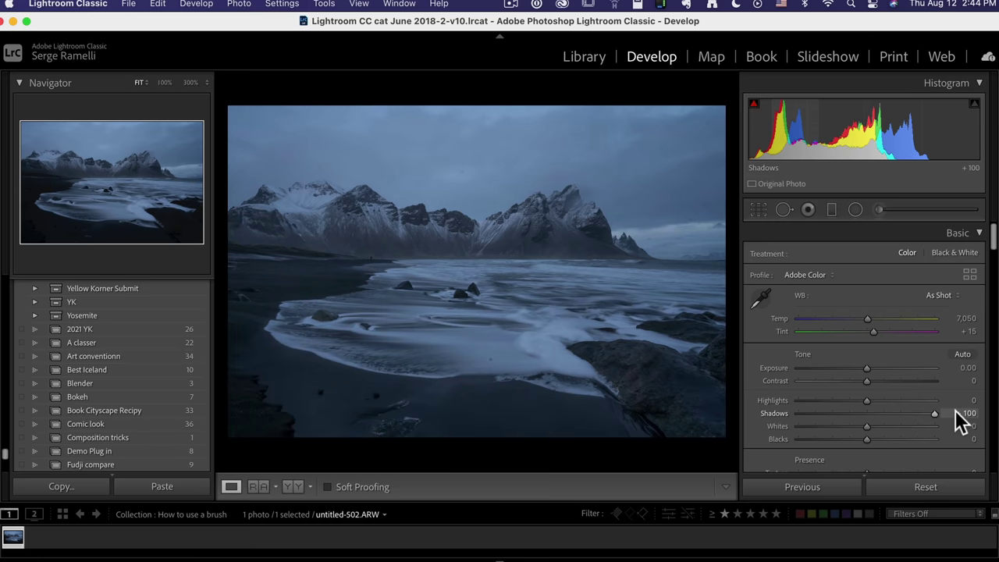
drag(868, 400, 759, 402)
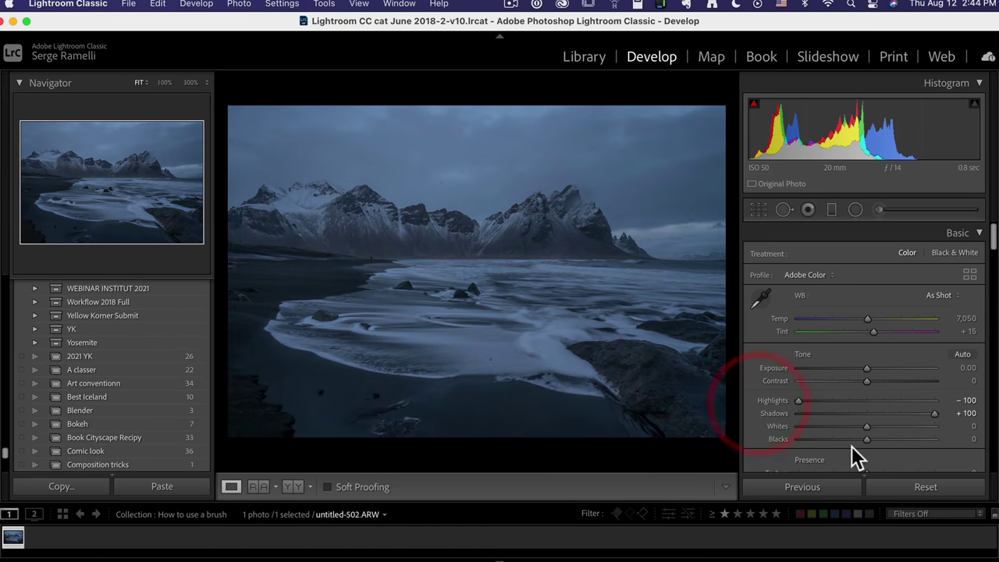
key(alt)
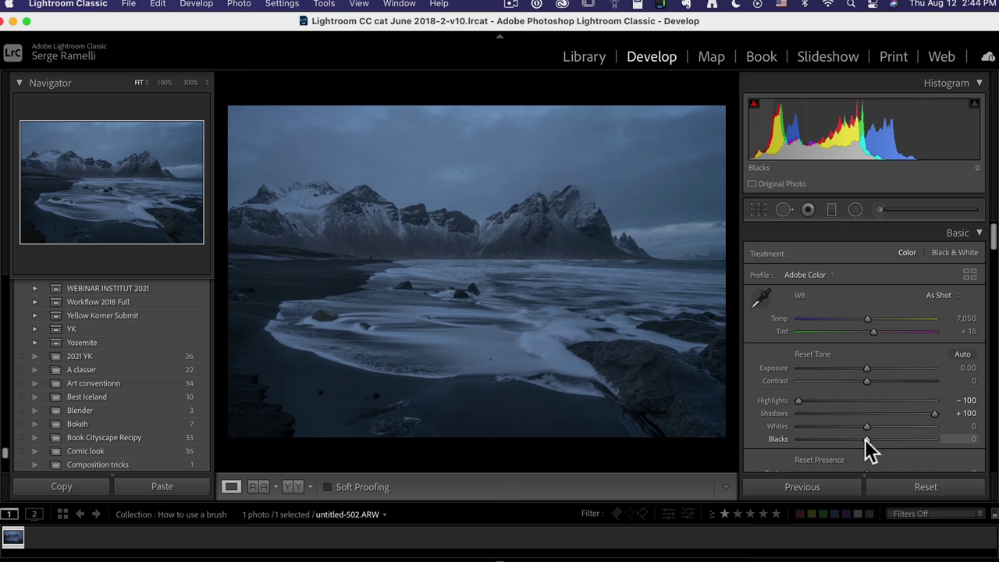
drag(865, 439, 834, 440)
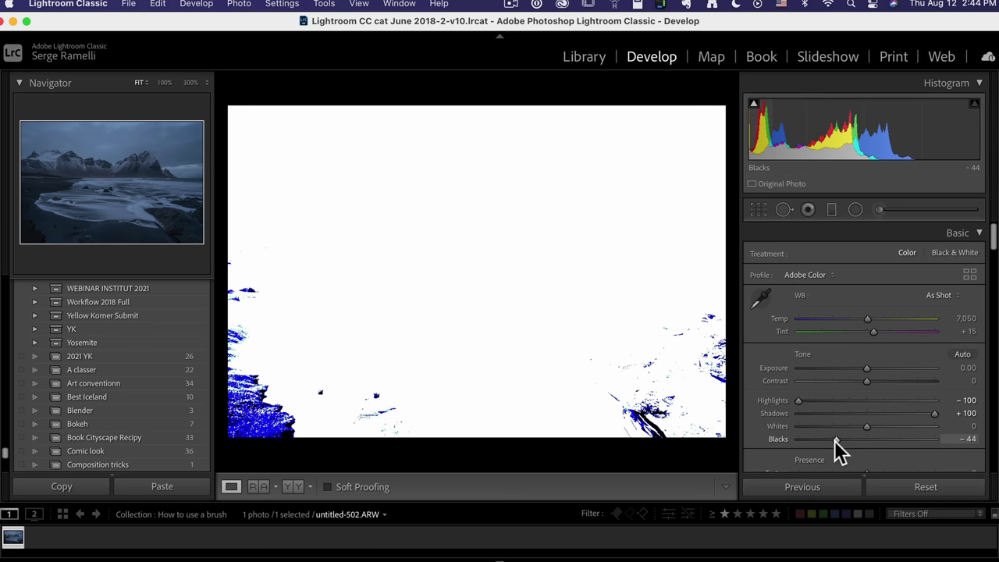
drag(834, 440, 835, 440)
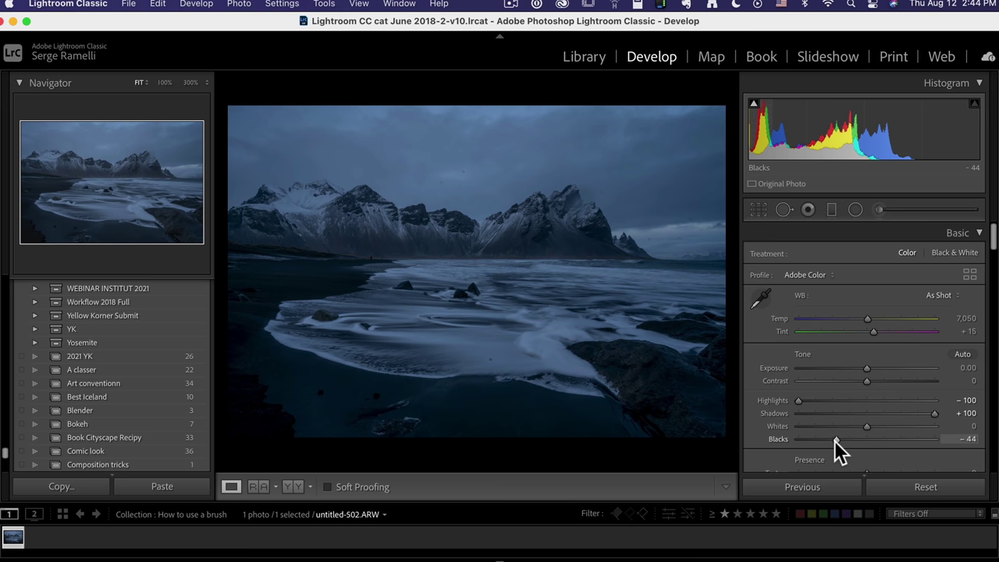
click(835, 441)
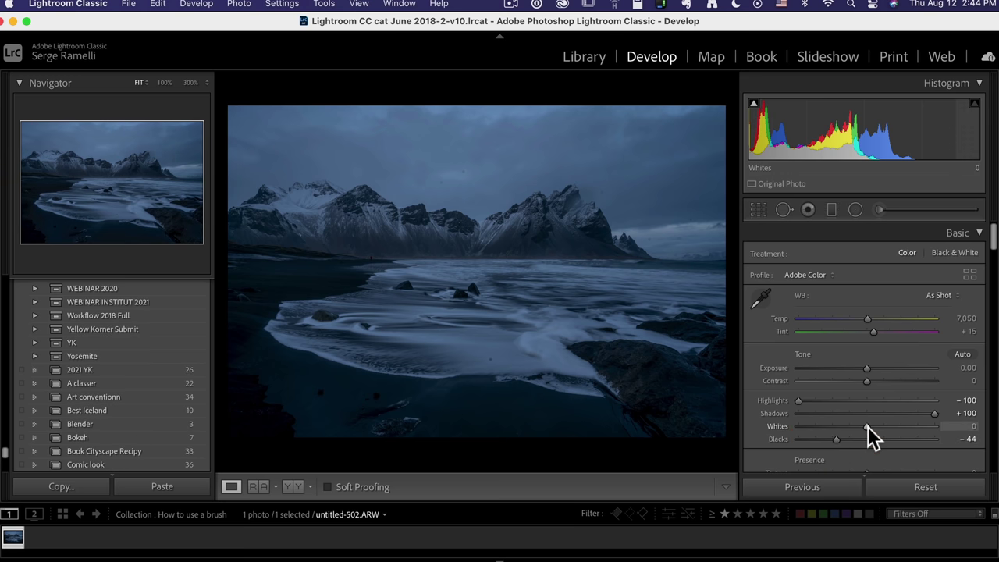
- Raise Whites to +54 and Contrast to +26, then switch to Spot Removal
drag(868, 427, 921, 422)
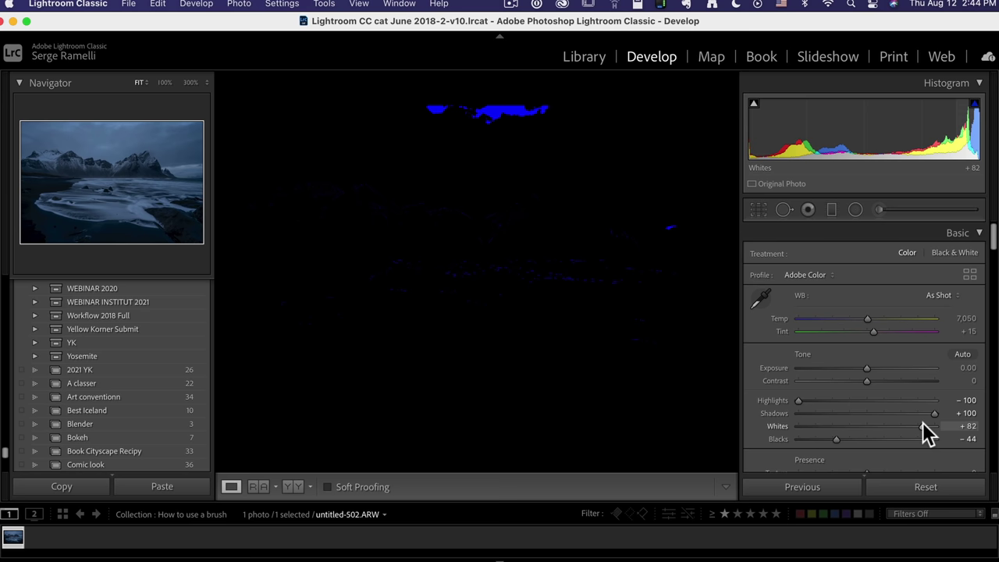
drag(922, 423, 903, 422)
click(885, 380)
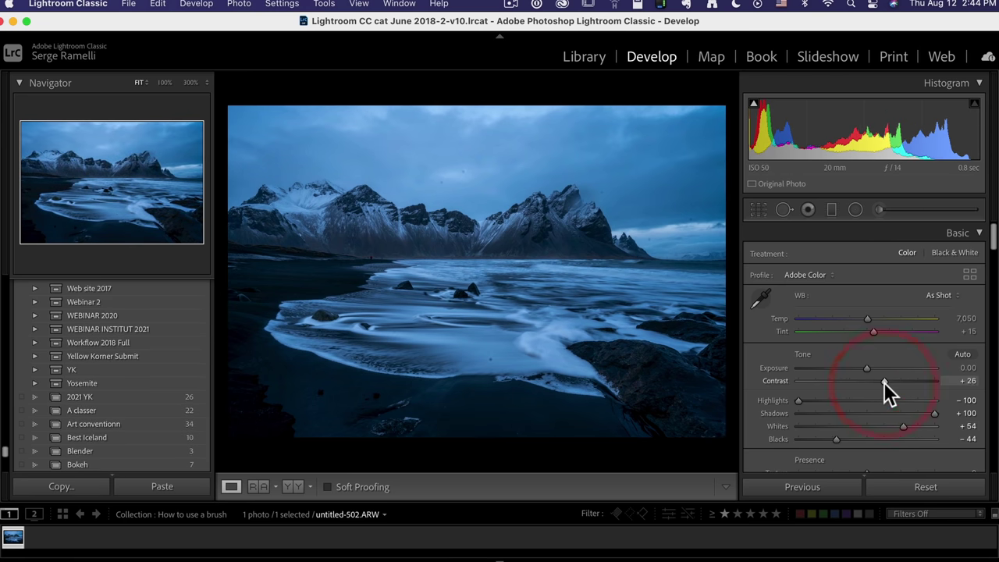
click(785, 210)
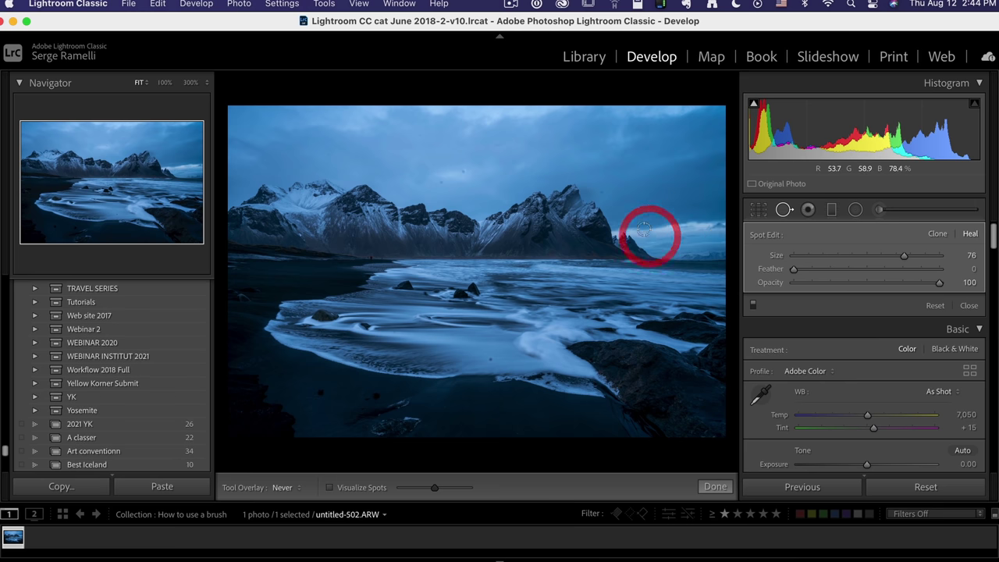
- Heal dust spots in the sky and water, then close Spot Removal
click(460, 171)
click(441, 175)
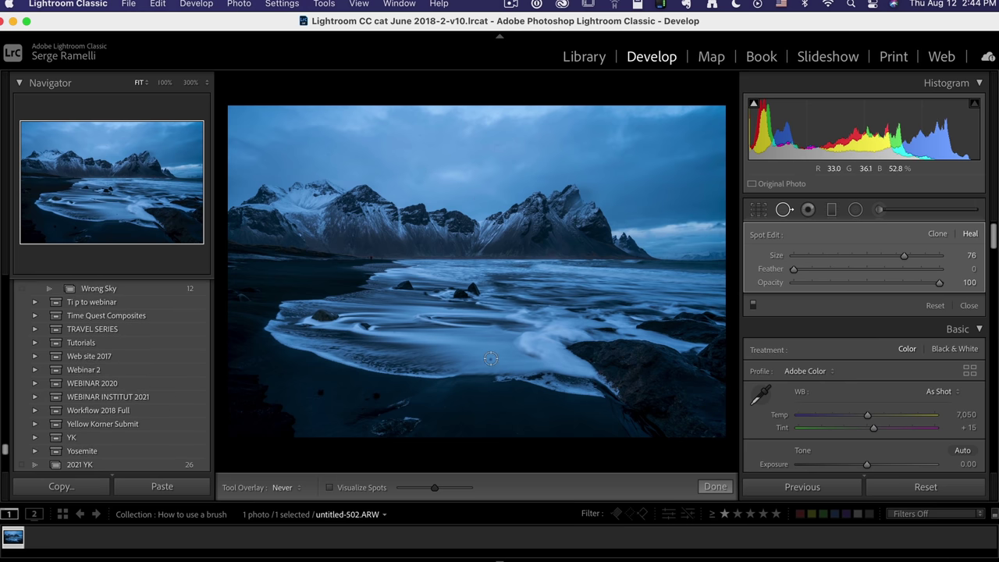
click(491, 358)
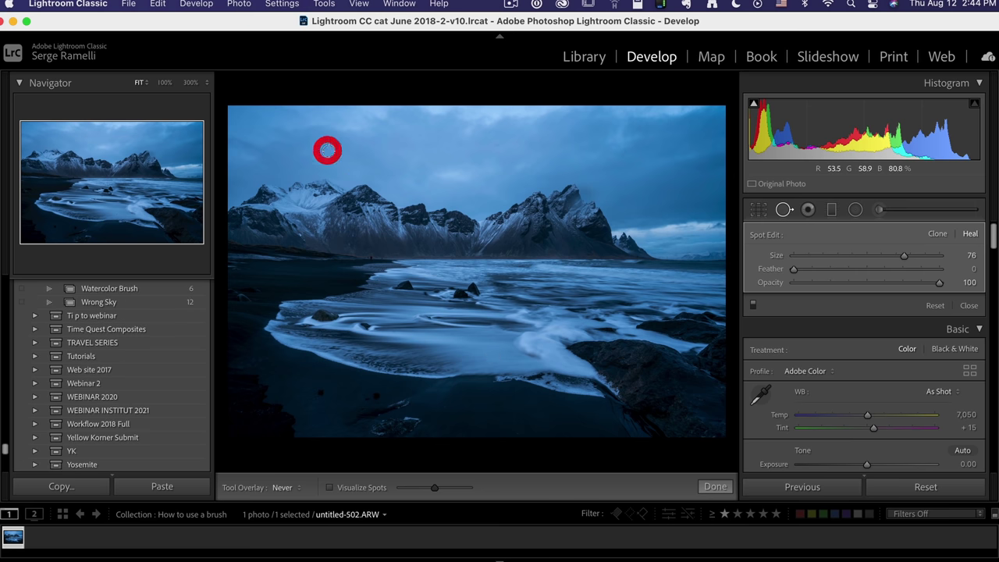
click(971, 306)
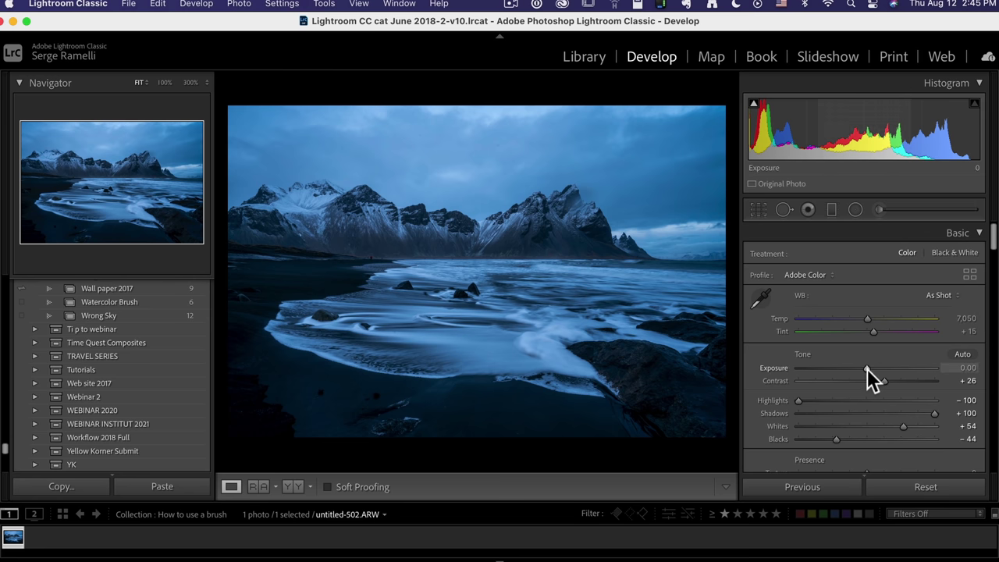
- Lower overall exposure to −0.30, then reset the Adjustment Brush effect and set its Exposure to +1.62
drag(868, 369, 865, 372)
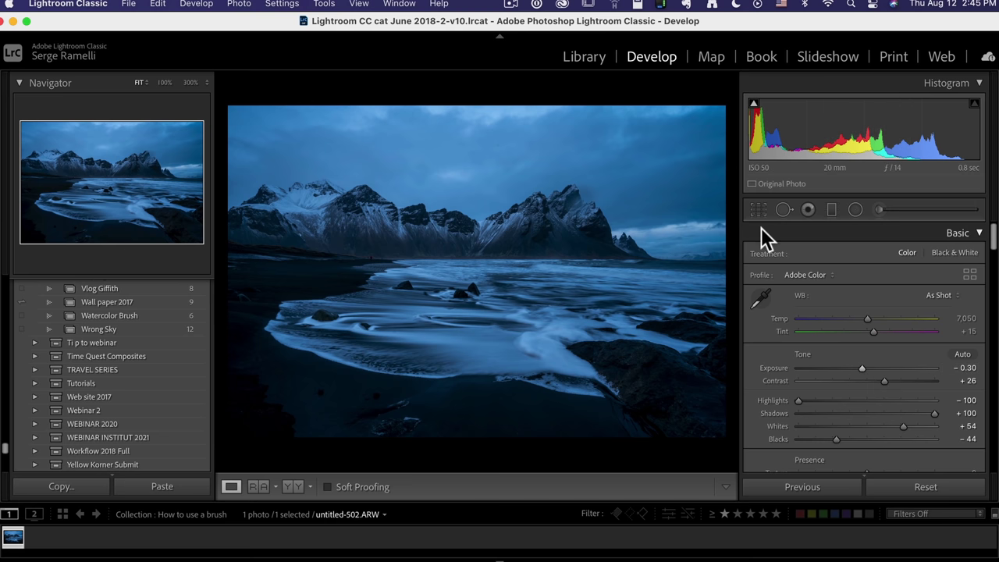
click(880, 209)
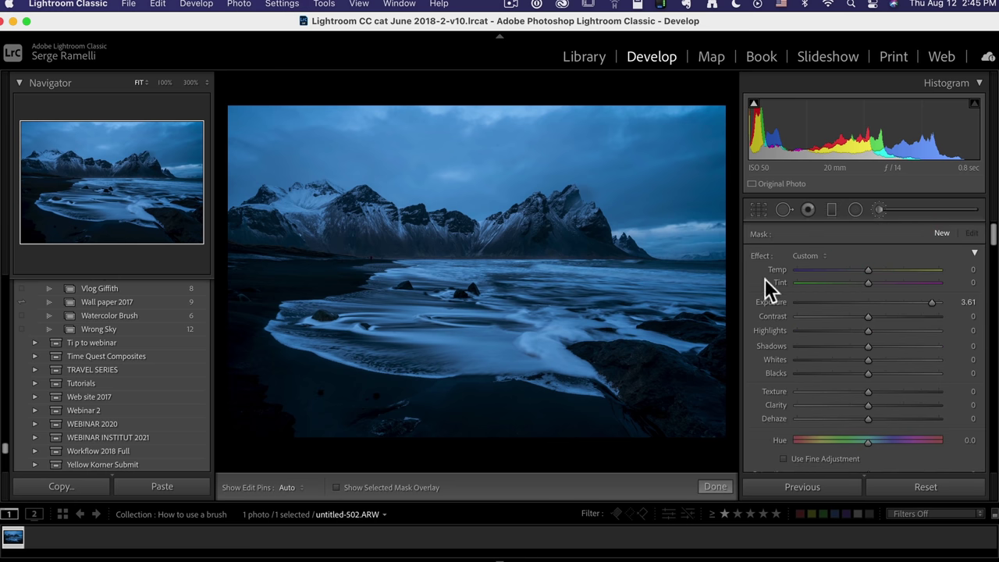
drag(876, 331, 851, 346)
drag(915, 381, 911, 374)
drag(868, 360, 901, 360)
double_click(760, 257)
drag(871, 303, 897, 303)
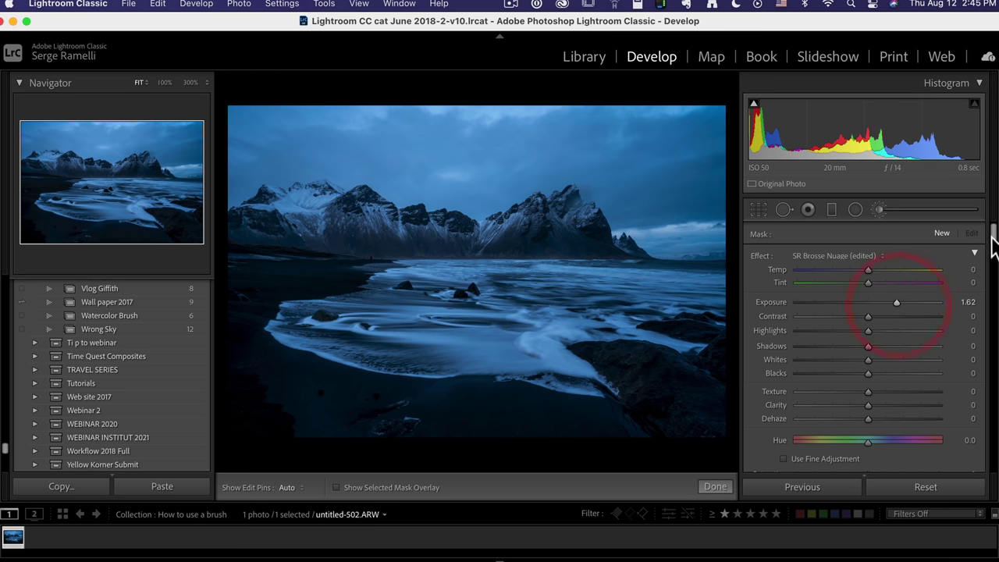
drag(994, 244, 995, 265)
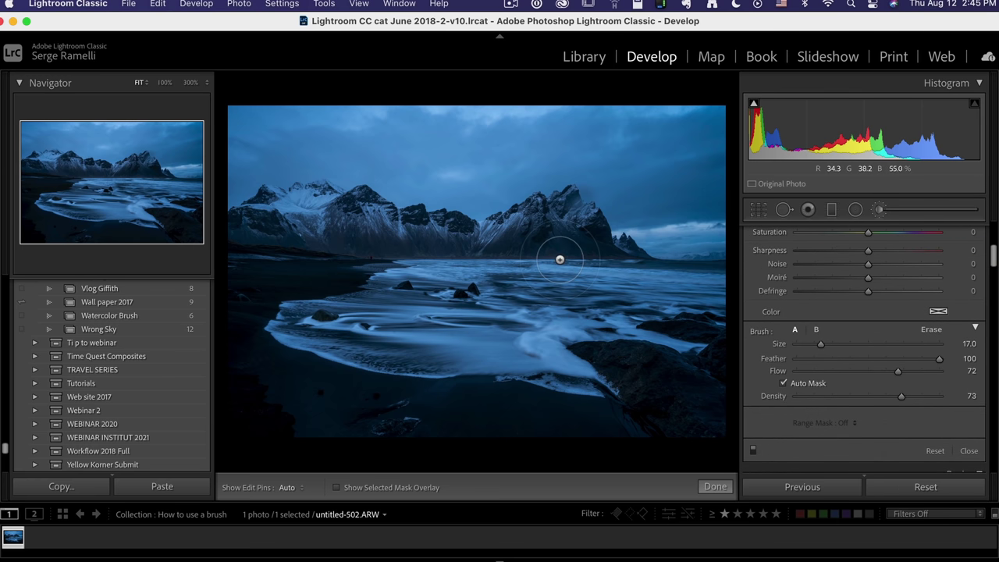
- Resize the adjustment brush to 24 and adjust its Feather setting with Auto Mask off
mouse_move(822, 341)
mouse_down()
mouse_move(910, 342)
mouse_move(814, 342)
mouse_up()
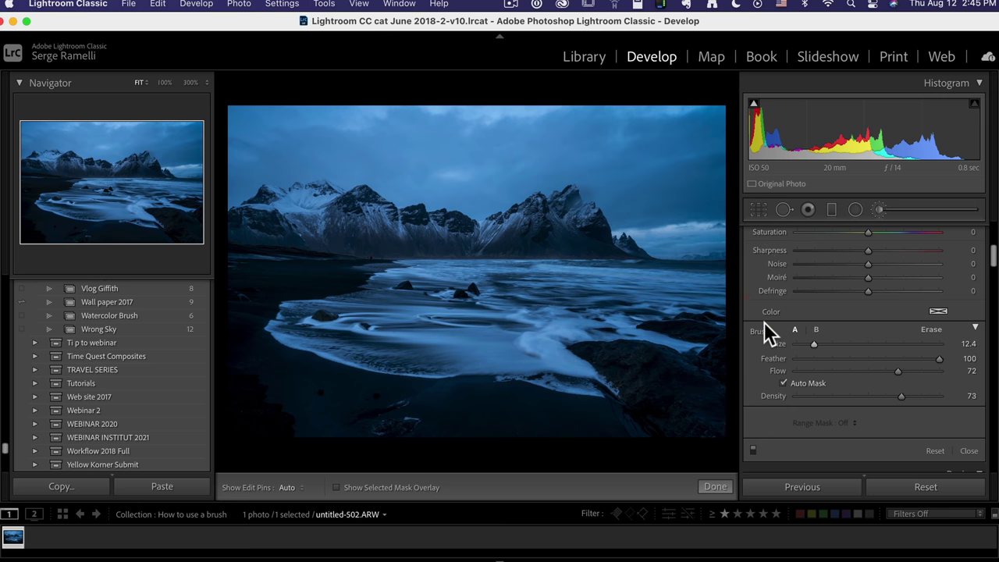
scroll(765, 322, down, 10)
scroll(764, 321, down, 5)
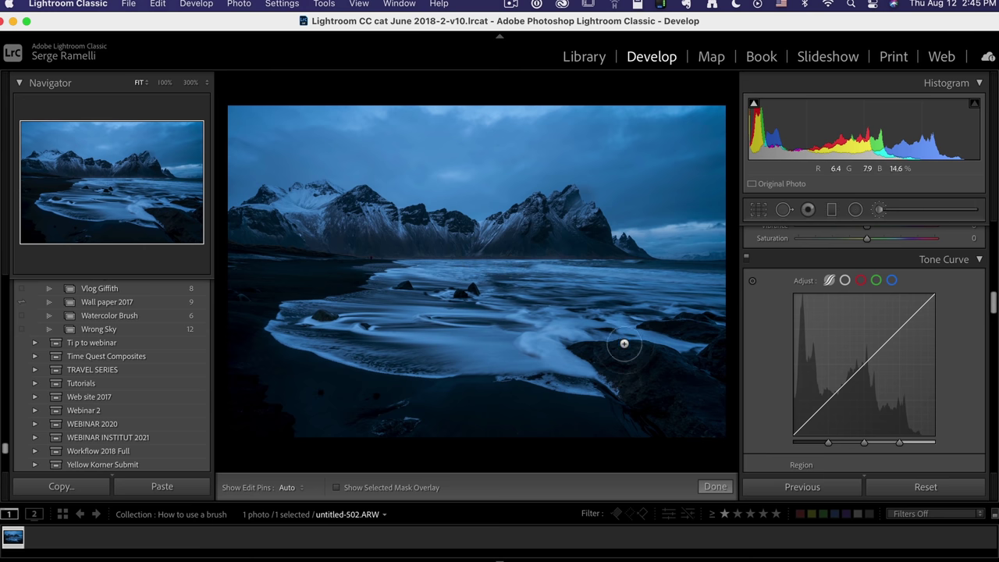
scroll(623, 332, up, 5)
mouse_move(995, 312)
mouse_down()
mouse_move(995, 226)
mouse_move(993, 273)
mouse_up()
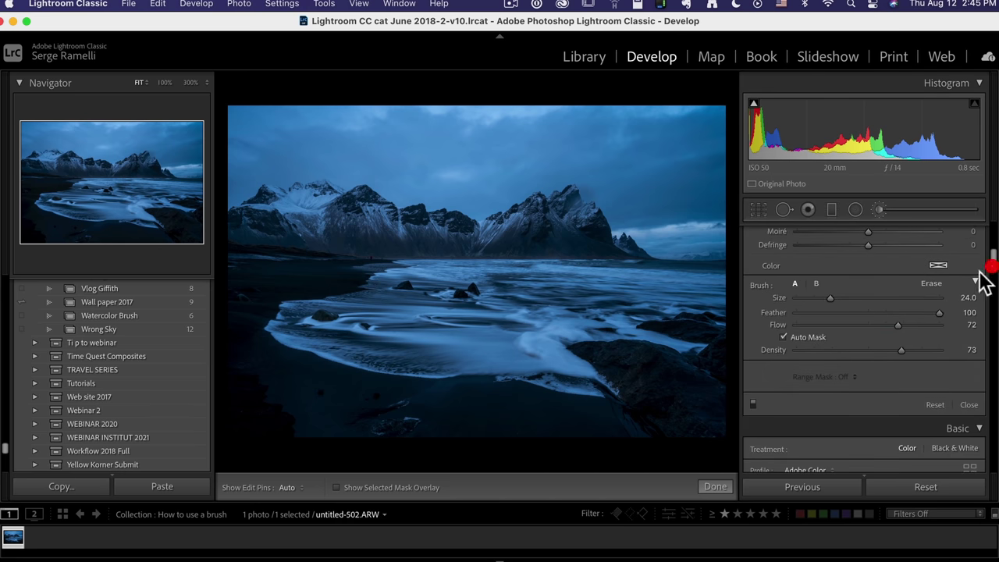
click(940, 314)
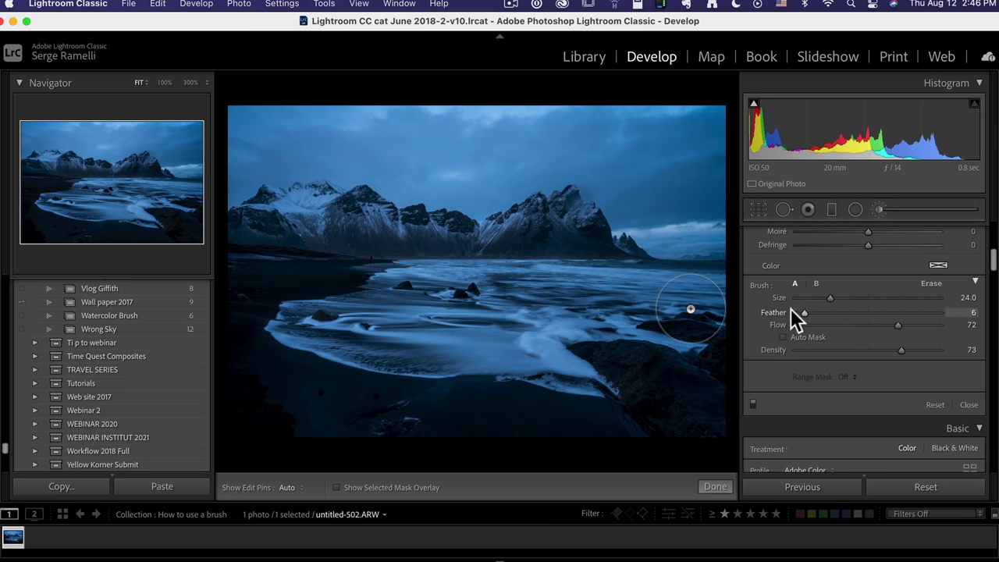
- Make the brush edge hard, paint a test stroke over the sky and beach, then delete it
drag(791, 311, 777, 313)
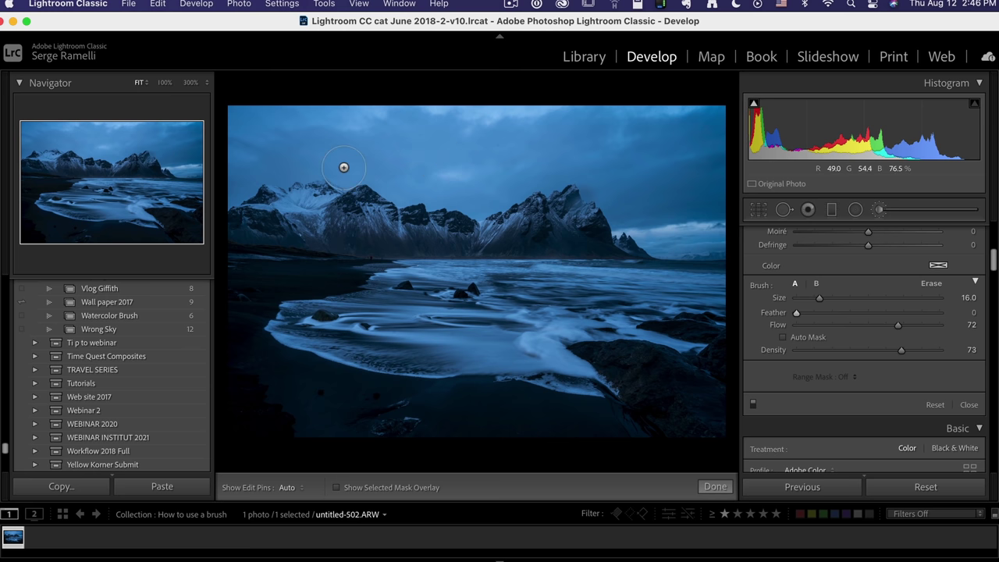
key(h)
mouse_move(344, 167)
mouse_down()
mouse_move(648, 156)
mouse_move(359, 289)
mouse_move(559, 234)
mouse_move(429, 419)
mouse_up()
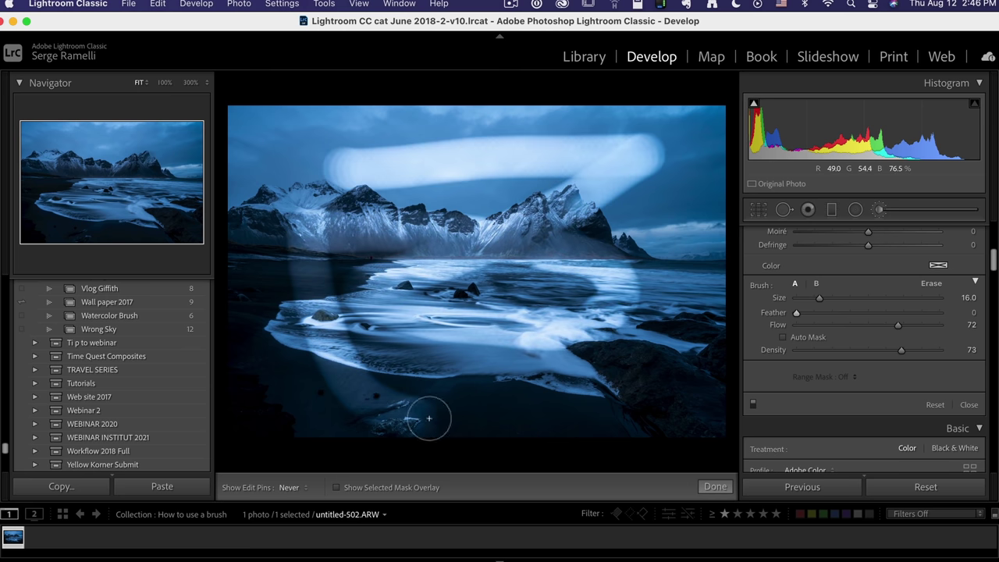
key(h)
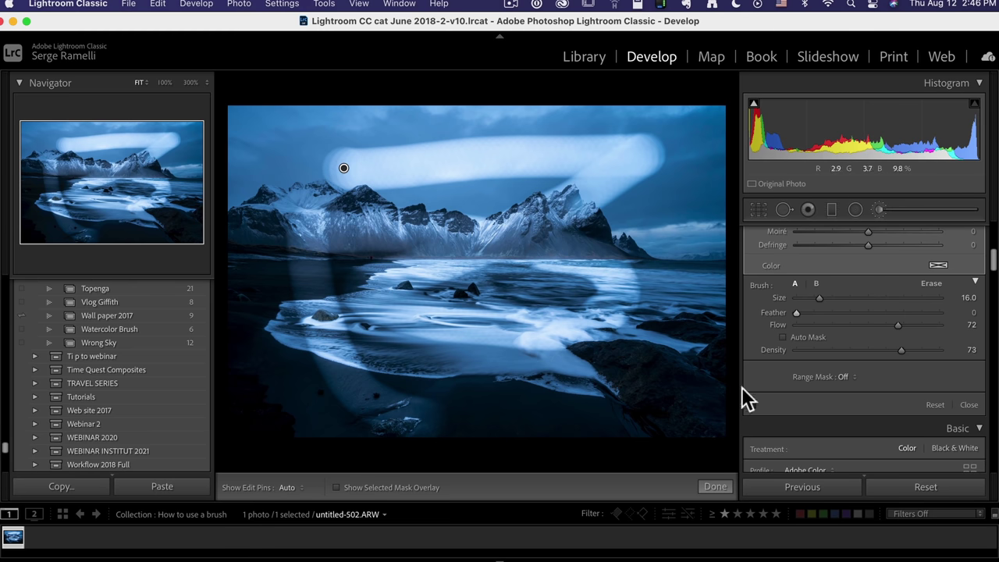
key(Delete)
- Restore brush Feather to 100, resize the brush to 13, paint a zig-zag test stroke and undo it
drag(799, 311, 962, 316)
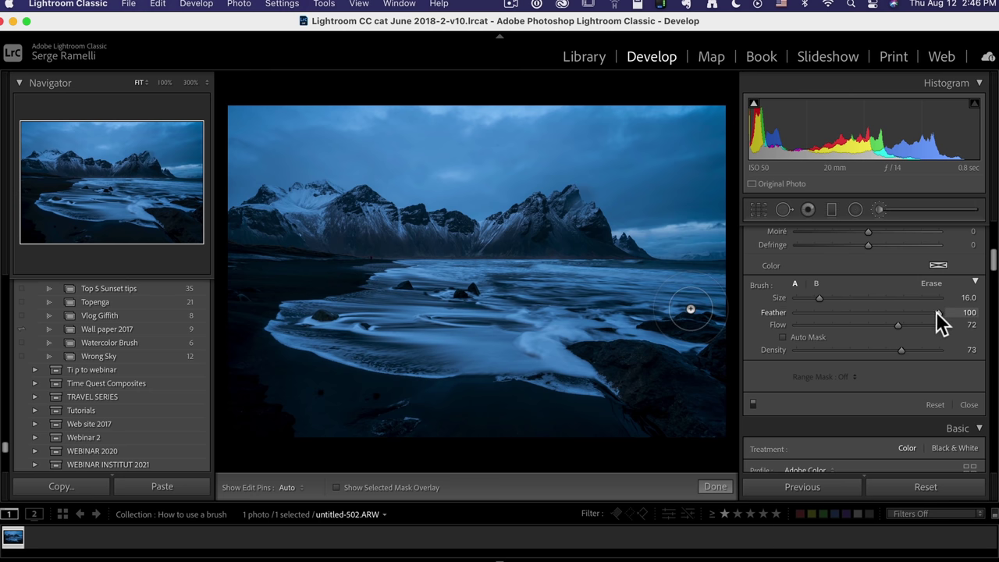
key(bracketright)
key(bracketright)
key(bracketright)
key(bracketright)
key(bracketright)
key(bracketright)
key(bracketright)
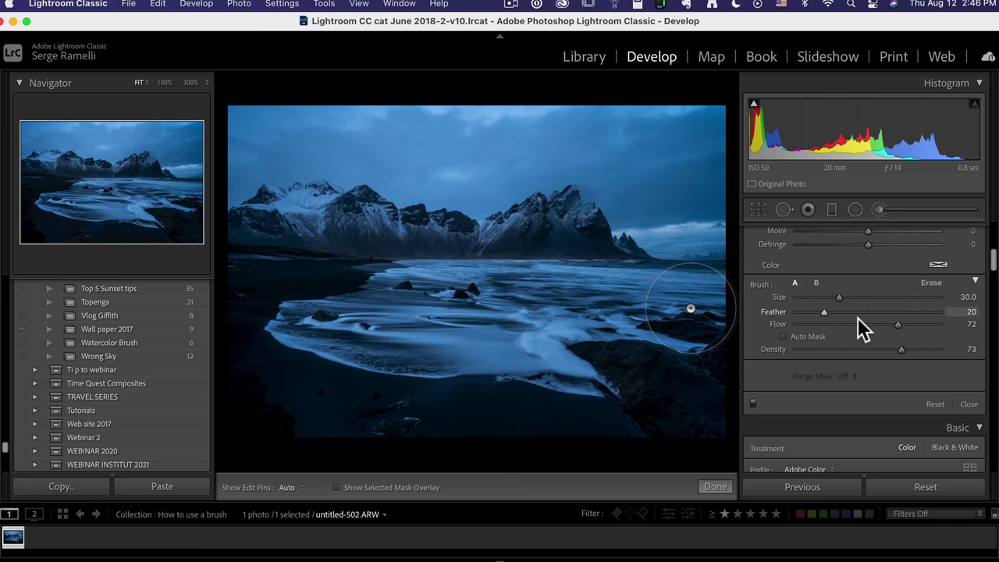
drag(865, 320, 979, 321)
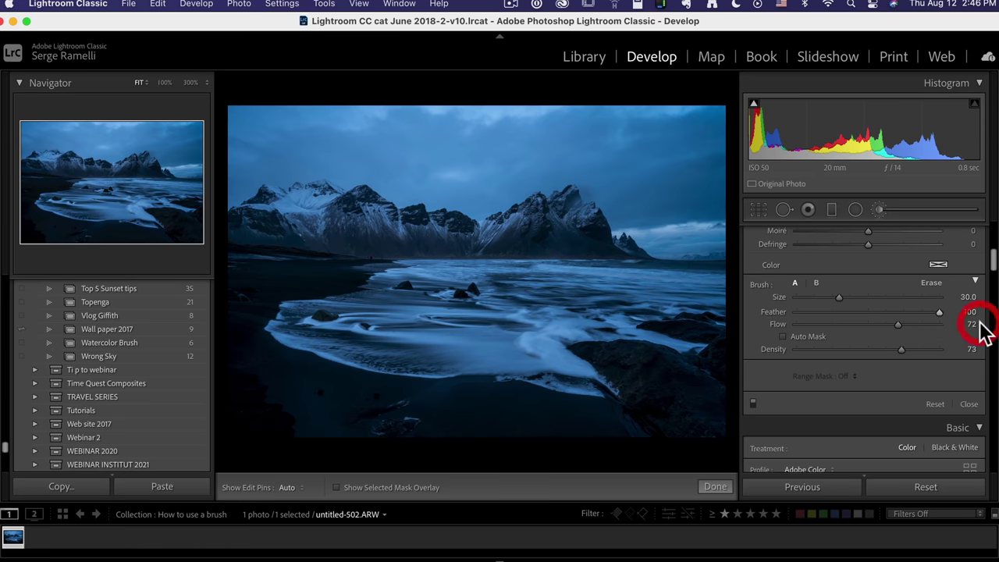
click(938, 311)
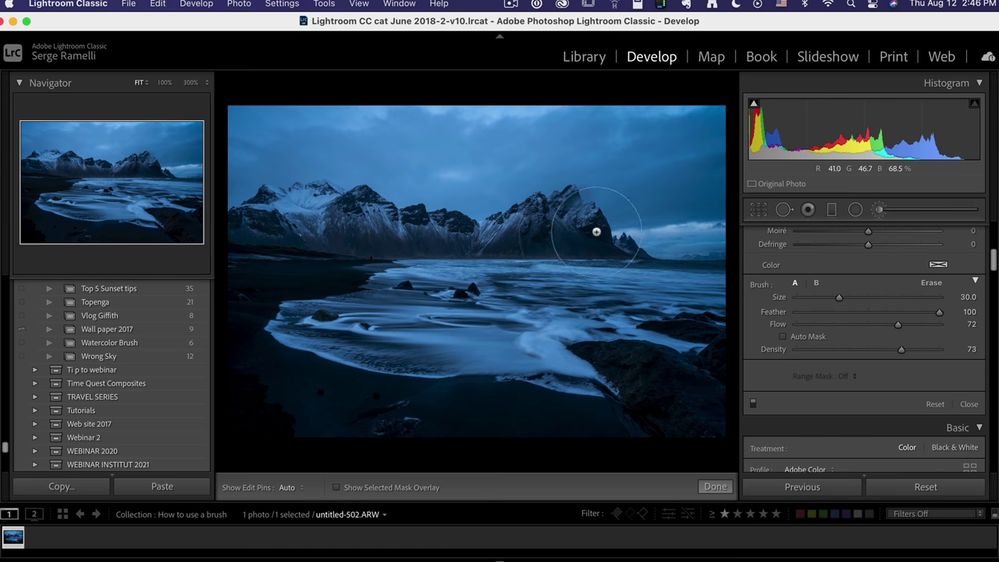
key(bracketleft)
key(bracketleft)
key(bracketleft)
key(bracketleft)
key(bracketleft)
key(bracketleft)
key(bracketright)
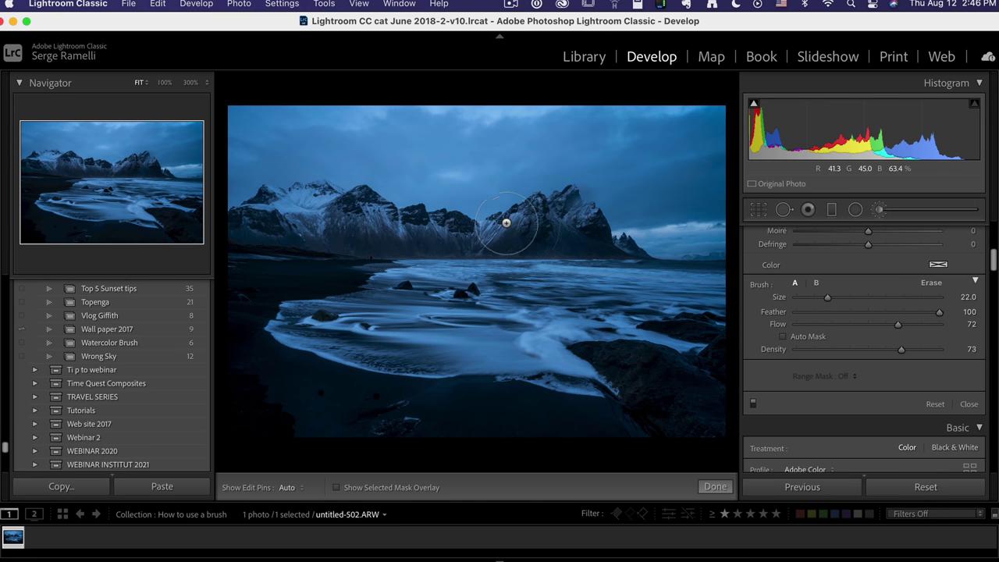
key(h)
mouse_move(628, 149)
mouse_down()
mouse_move(298, 174)
mouse_move(323, 233)
mouse_move(616, 206)
mouse_move(642, 282)
mouse_move(323, 358)
mouse_move(523, 439)
mouse_move(697, 437)
mouse_up()
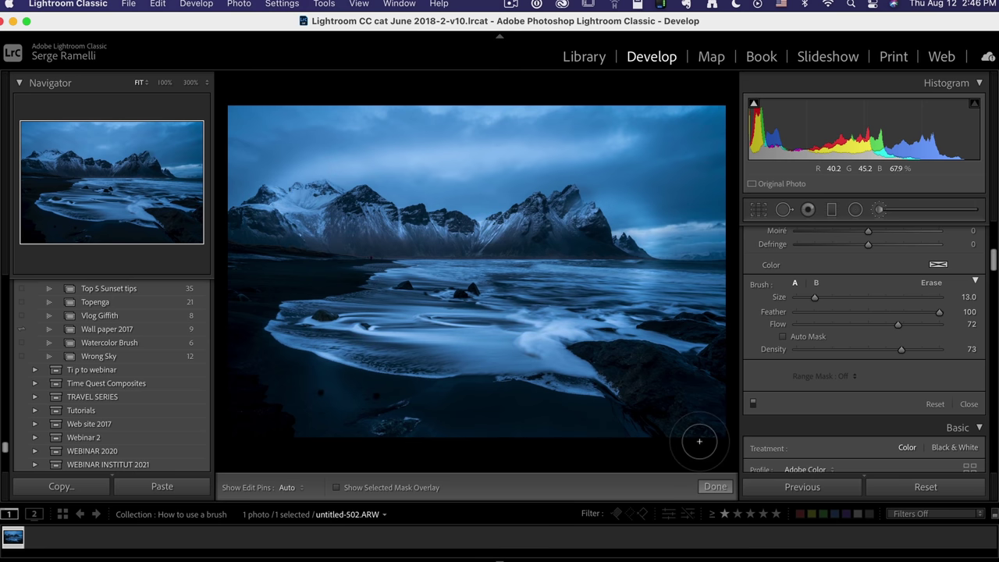
key(h)
key(super+z)
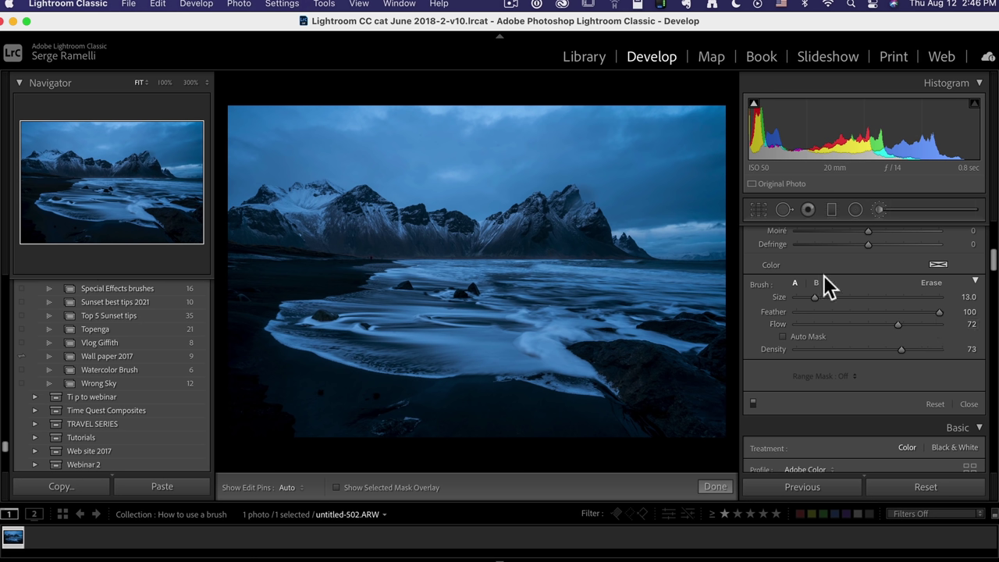
- Set Flow and Density to 100 and Feather to 0, test a Z stroke at varying flow, then delete it
drag(896, 324, 961, 331)
drag(901, 350, 970, 343)
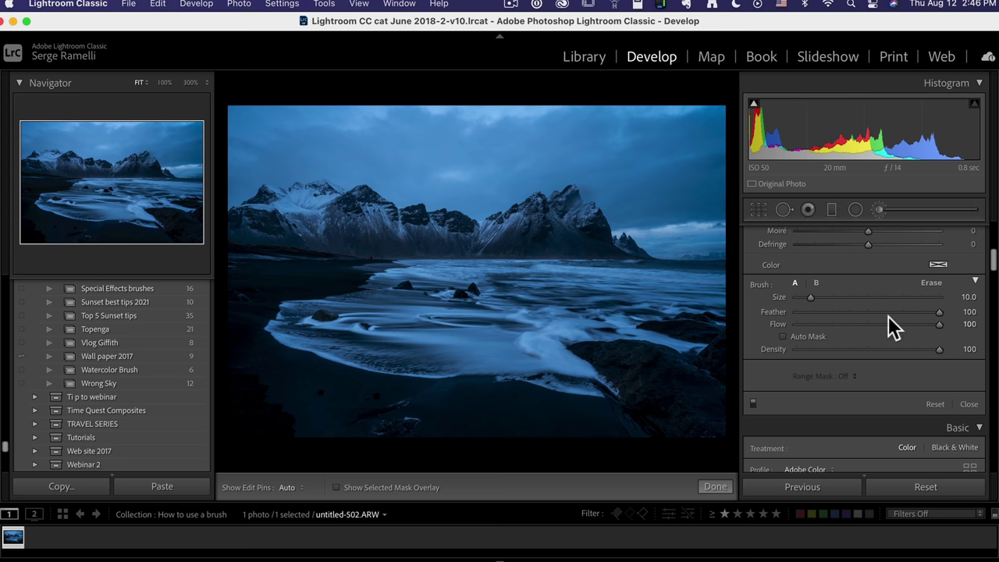
click(936, 313)
drag(935, 313, 771, 317)
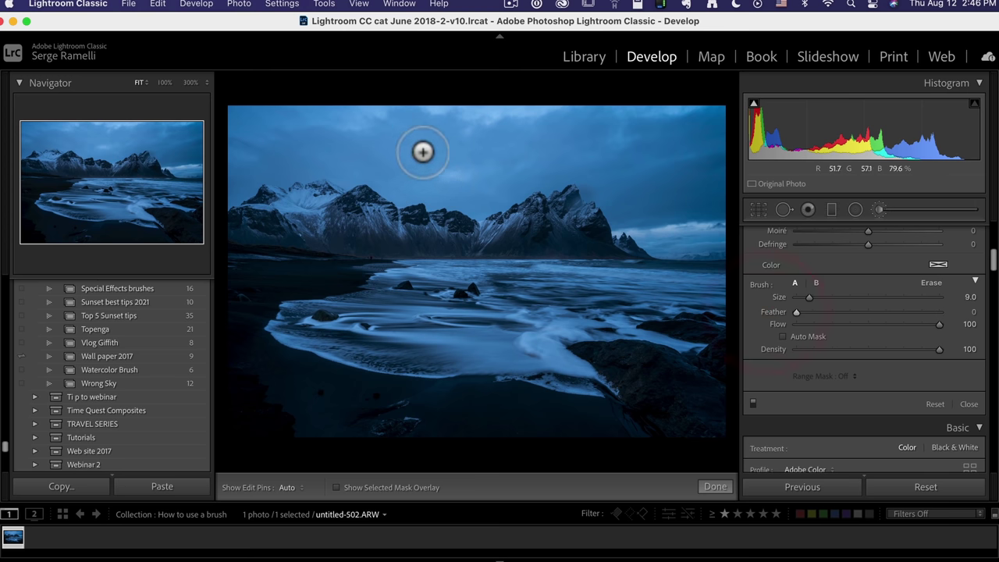
mouse_move(372, 139)
mouse_down()
mouse_move(529, 139)
mouse_move(382, 188)
mouse_move(555, 200)
mouse_move(362, 250)
mouse_up()
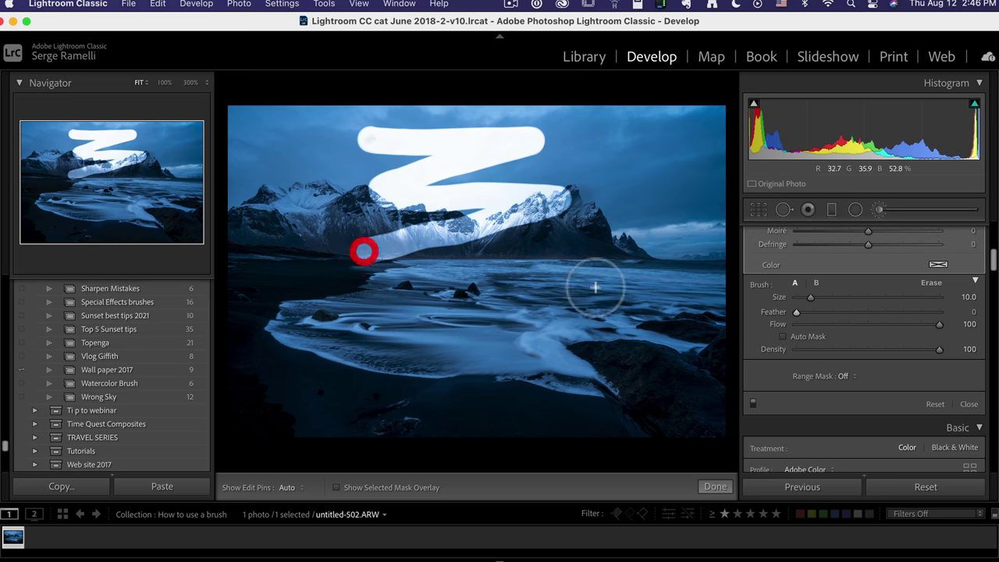
click(867, 324)
key(h)
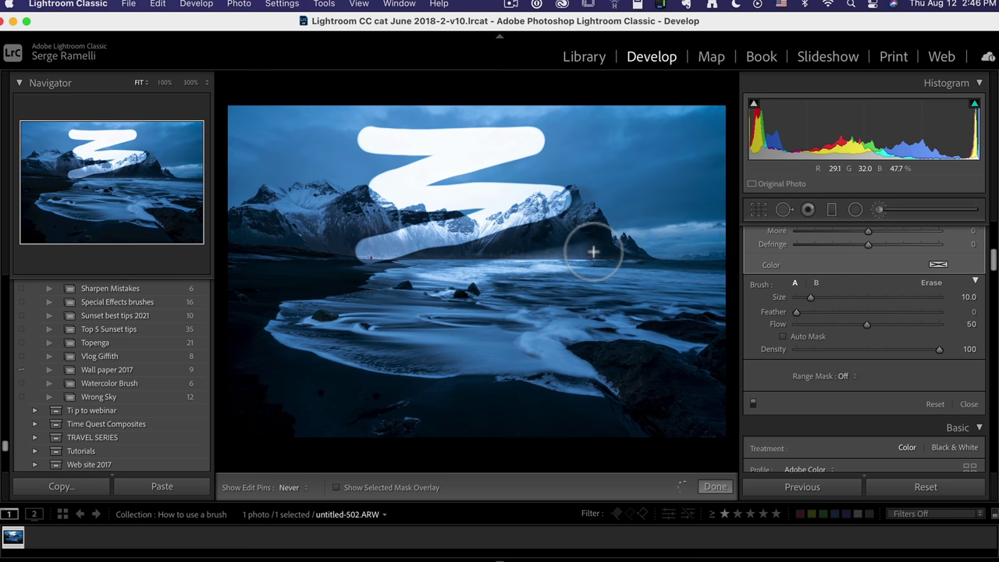
key(h)
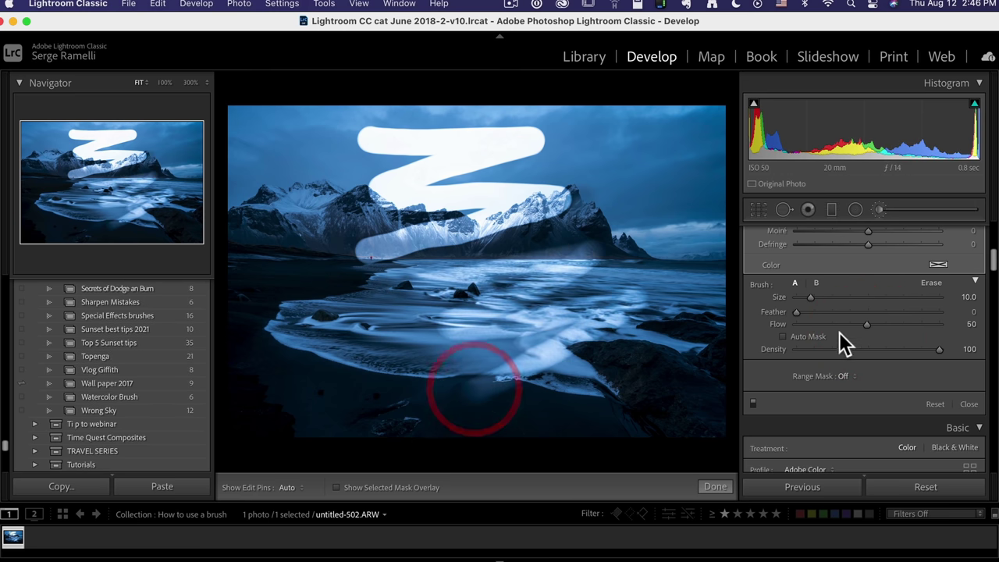
click(819, 323)
click(797, 324)
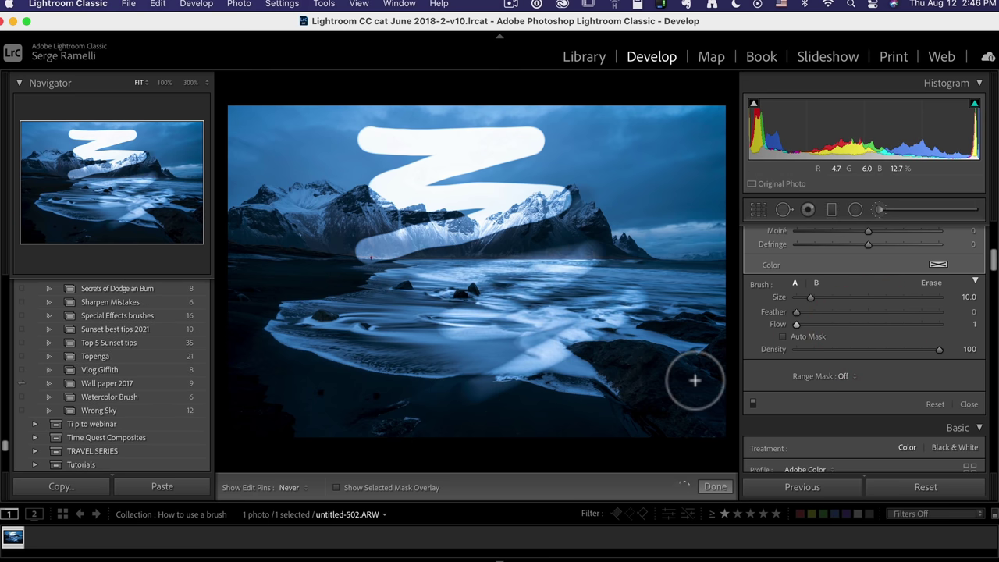
click(814, 324)
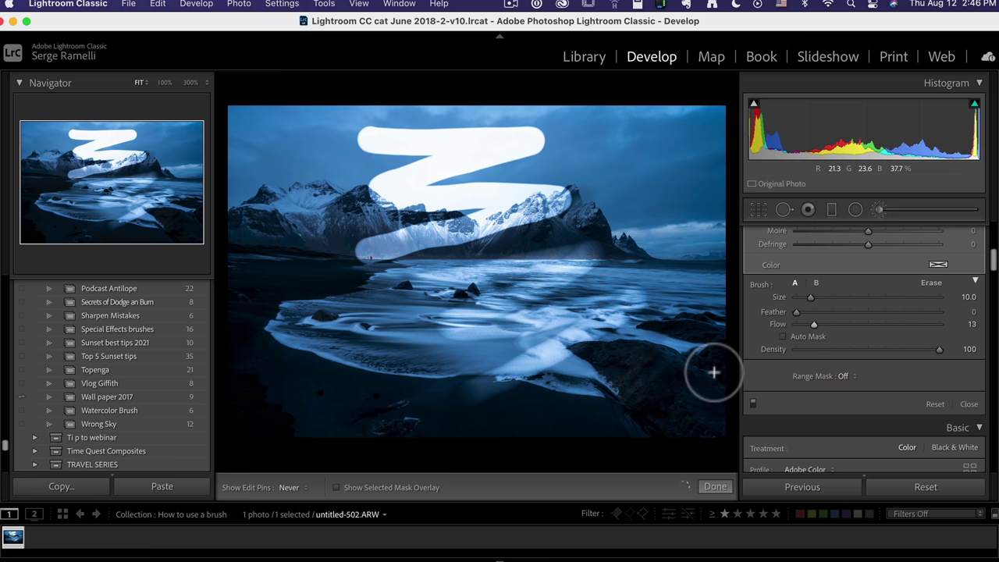
key(Delete)
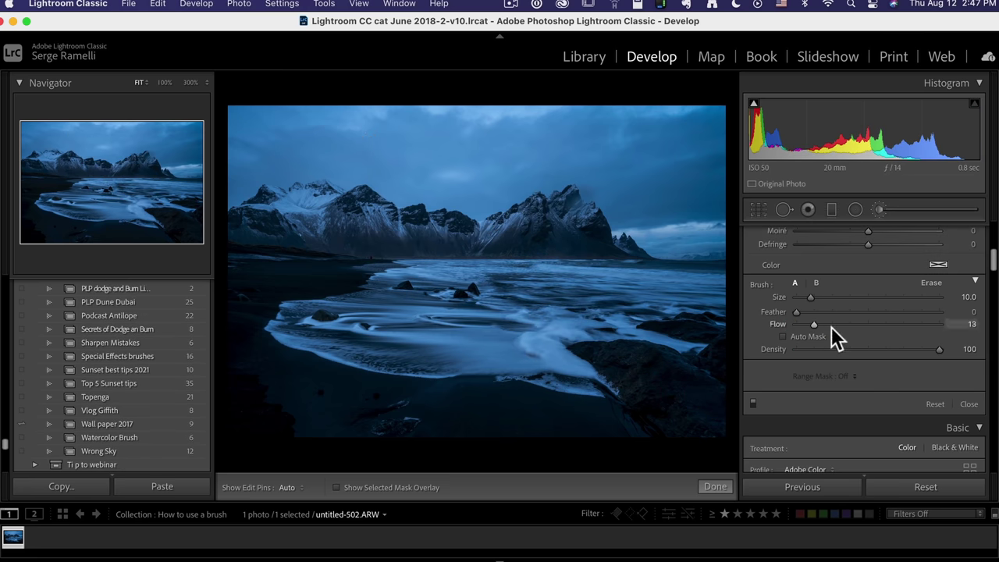
- Paint Z strokes over the mountains at density 100 and 53, set density to 0, and remove the strokes
drag(816, 322, 968, 323)
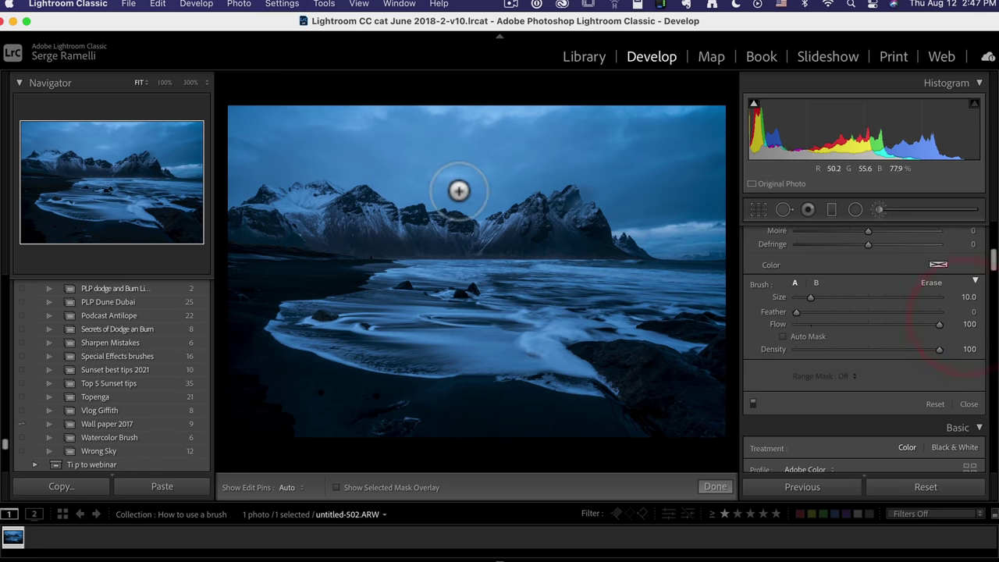
mouse_move(524, 155)
mouse_down()
mouse_move(351, 175)
mouse_move(379, 193)
mouse_move(498, 200)
mouse_move(349, 235)
mouse_move(481, 267)
mouse_up()
click(872, 349)
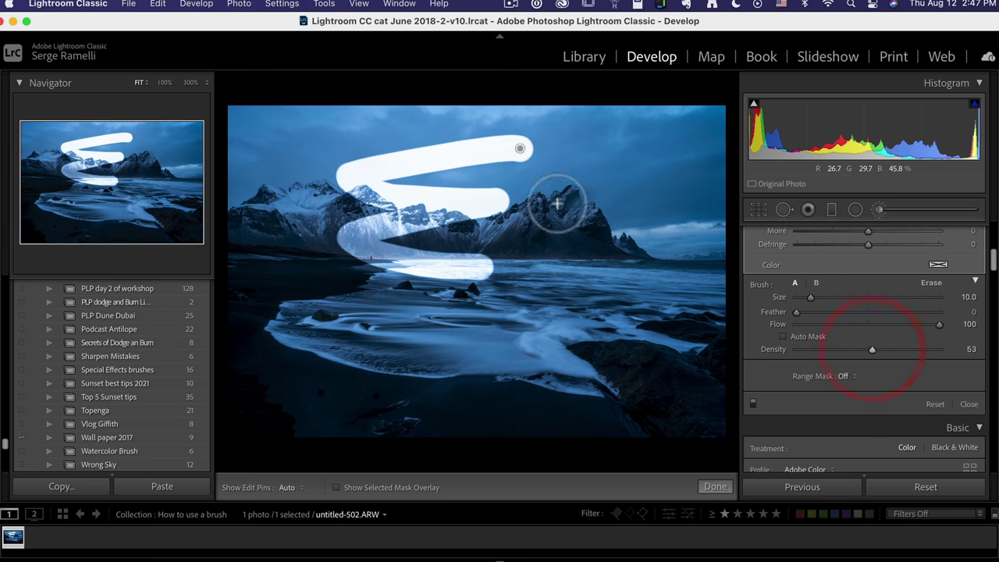
key(h)
mouse_move(582, 174)
mouse_down()
mouse_move(681, 144)
mouse_move(577, 214)
mouse_move(597, 234)
mouse_move(672, 248)
mouse_move(566, 299)
mouse_up()
drag(871, 350, 691, 357)
click(565, 364)
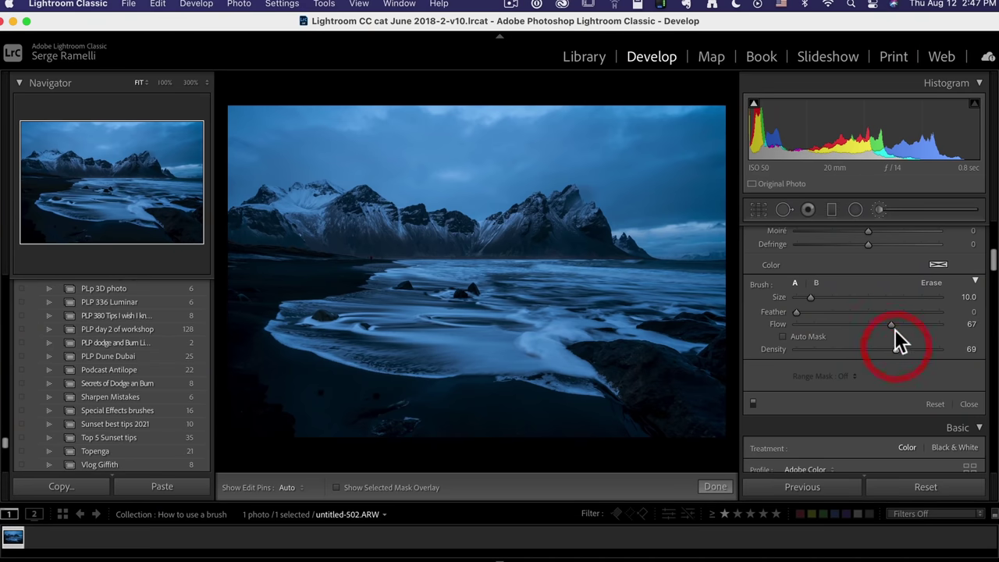
- Set the brush to flow 68, feather 100 and size 15, and paint over the surf
drag(895, 329, 896, 326)
key(bracketright)
drag(816, 312, 953, 307)
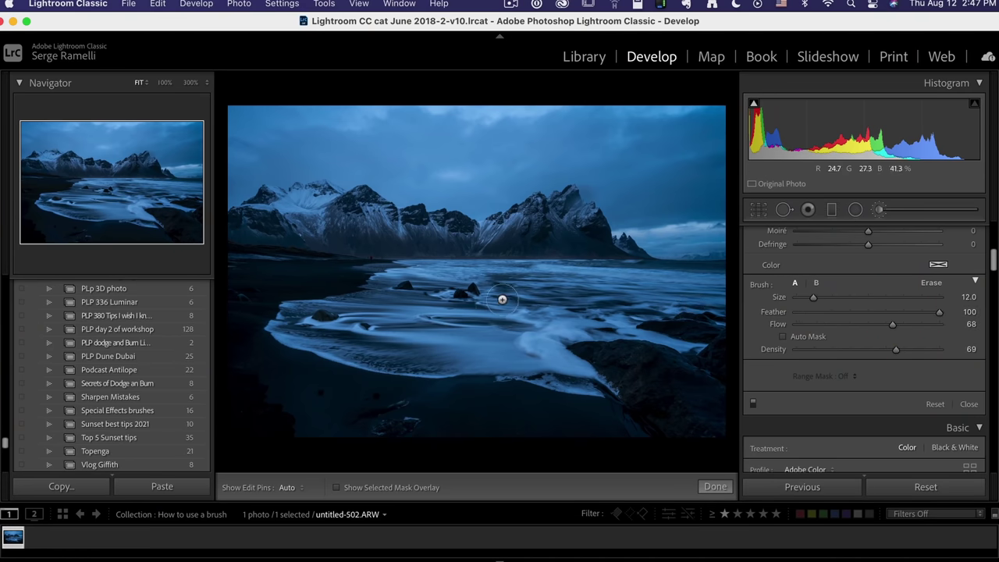
key(bracketright)
key(h)
mouse_move(446, 273)
mouse_down()
mouse_move(713, 279)
mouse_move(425, 303)
mouse_move(573, 359)
mouse_move(448, 330)
mouse_move(361, 333)
mouse_move(481, 344)
mouse_move(586, 317)
mouse_move(663, 328)
mouse_up()
key(h)
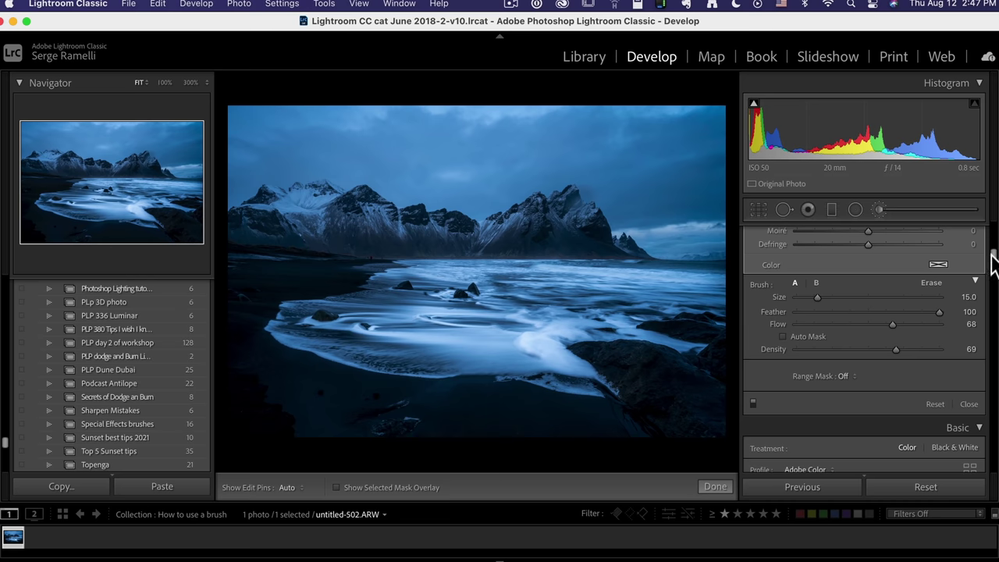
- Set the surf mask Exposure to 0.79 and toggle the adjustment off and on to compare
drag(993, 264, 988, 194)
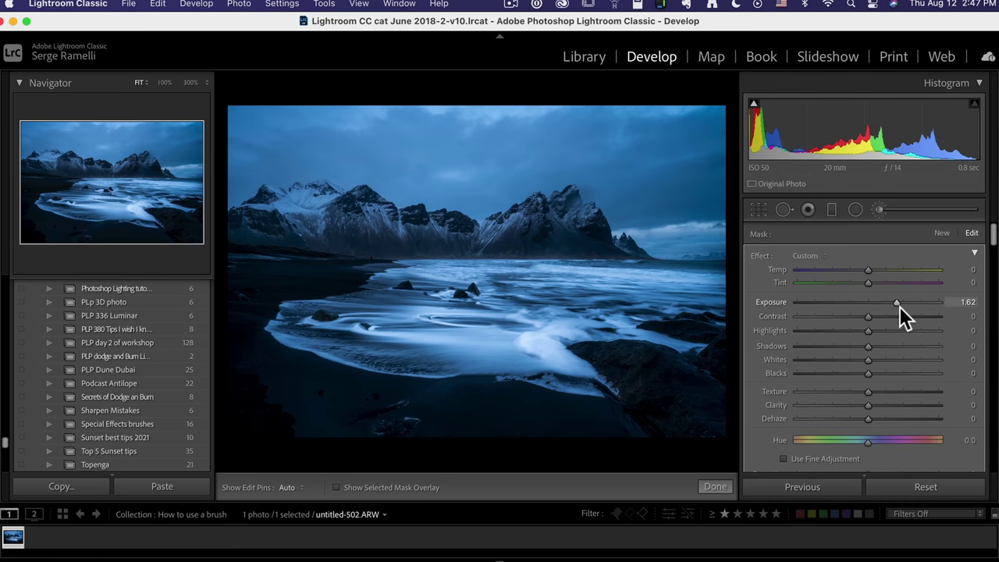
drag(898, 303, 882, 304)
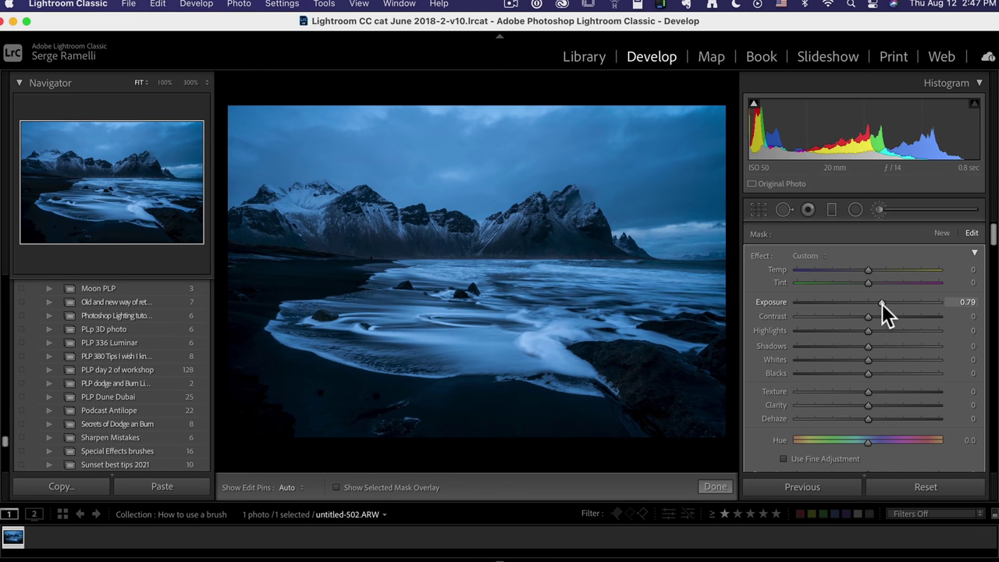
scroll(838, 361, down, 5)
scroll(835, 361, down, 6)
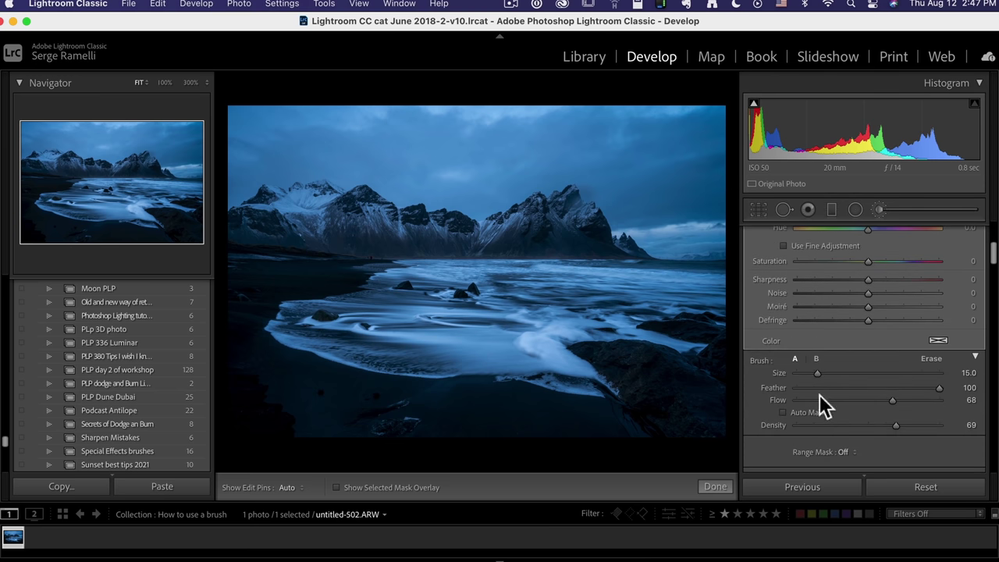
scroll(820, 383, down, 2)
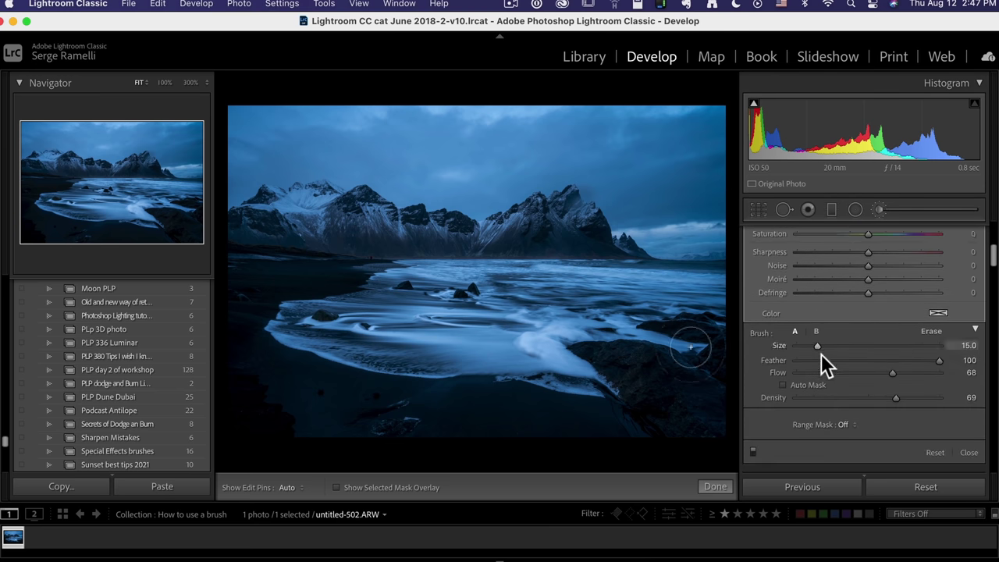
click(752, 452)
click(753, 451)
click(753, 452)
click(753, 451)
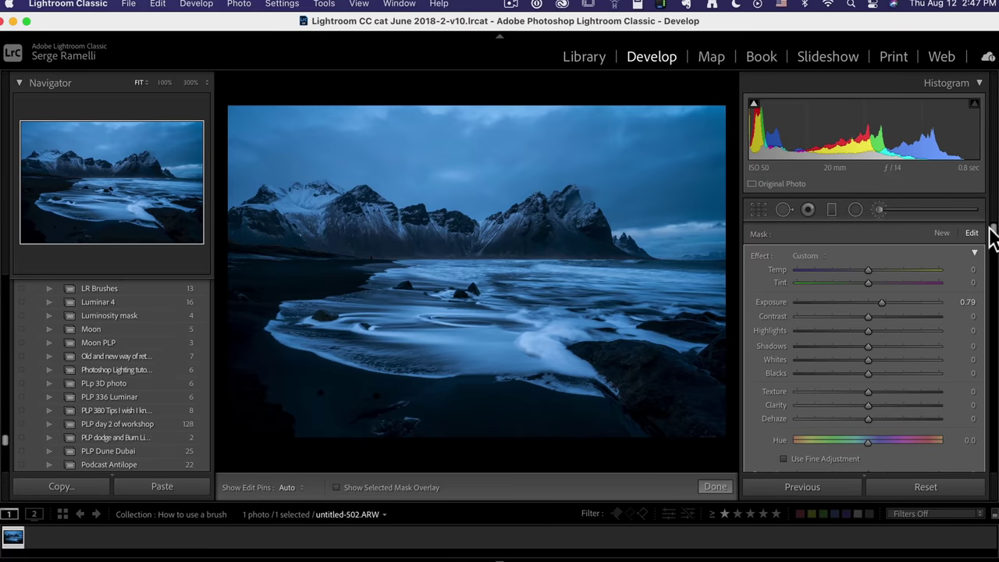
click(991, 228)
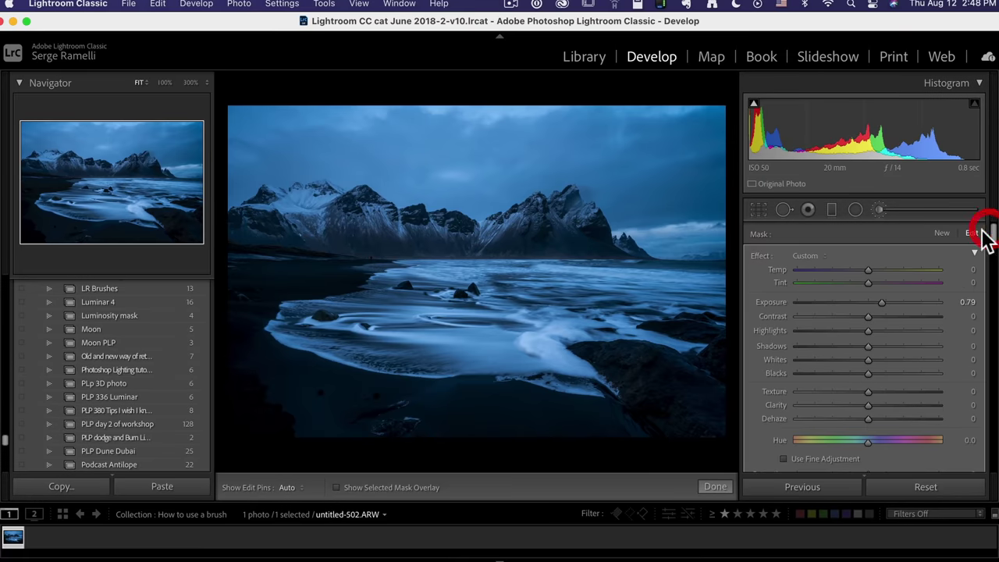
- Paint a new mist mask along the mountain base, ending at Exposure 0.66, Clarity −64, Dehaze −38
click(942, 233)
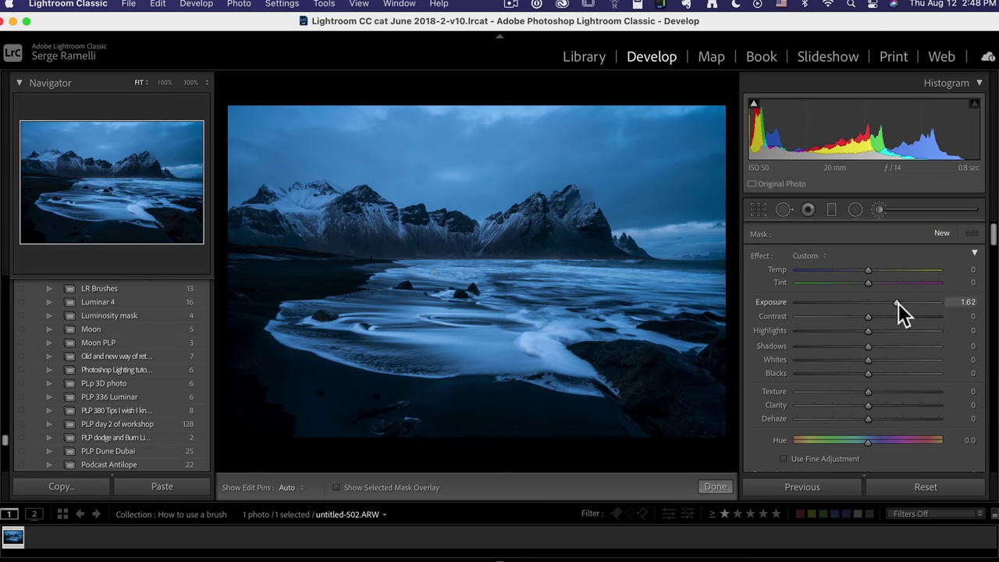
click(887, 303)
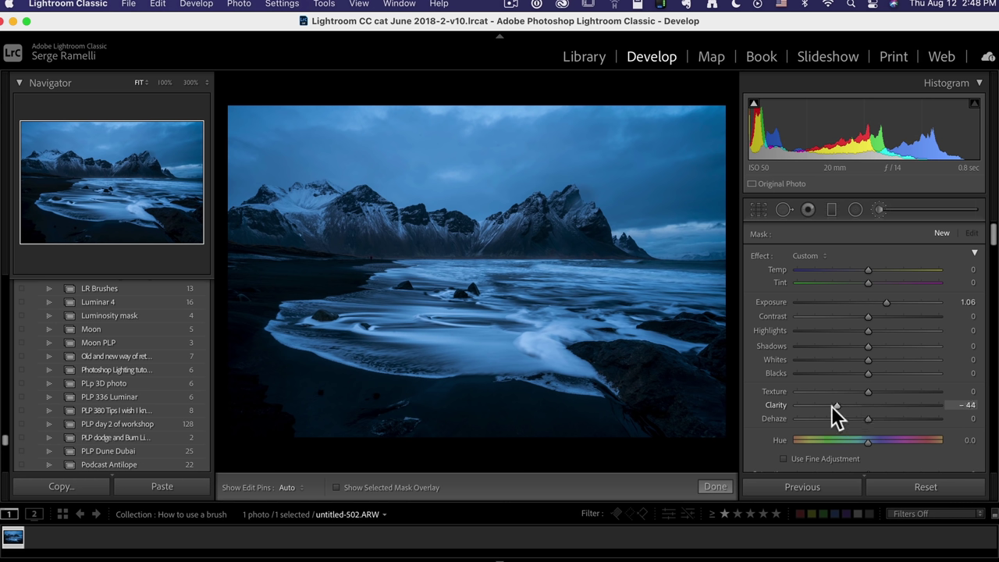
click(802, 406)
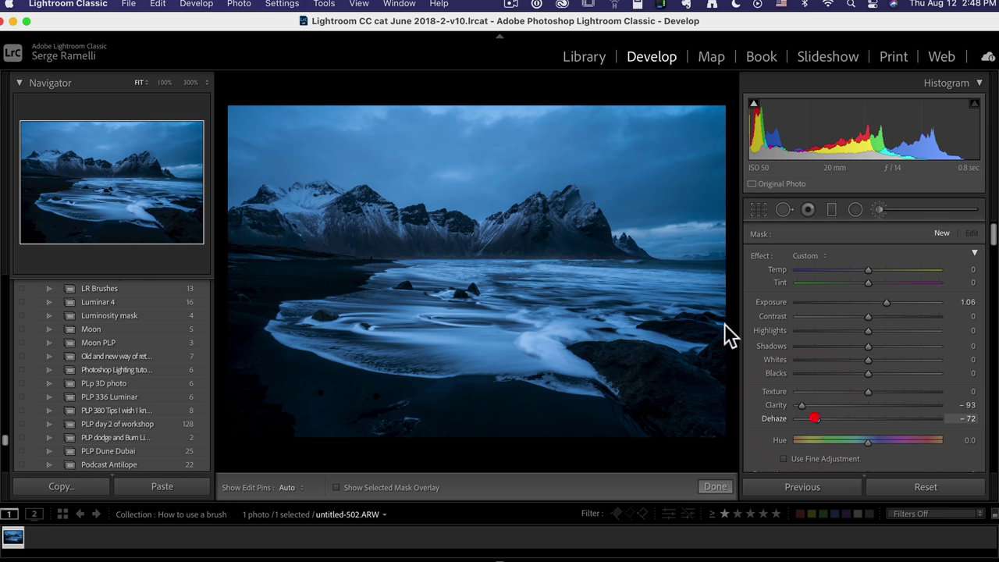
key(h)
mouse_move(702, 258)
mouse_down()
mouse_move(192, 238)
mouse_move(737, 261)
mouse_move(189, 249)
mouse_move(656, 257)
mouse_up()
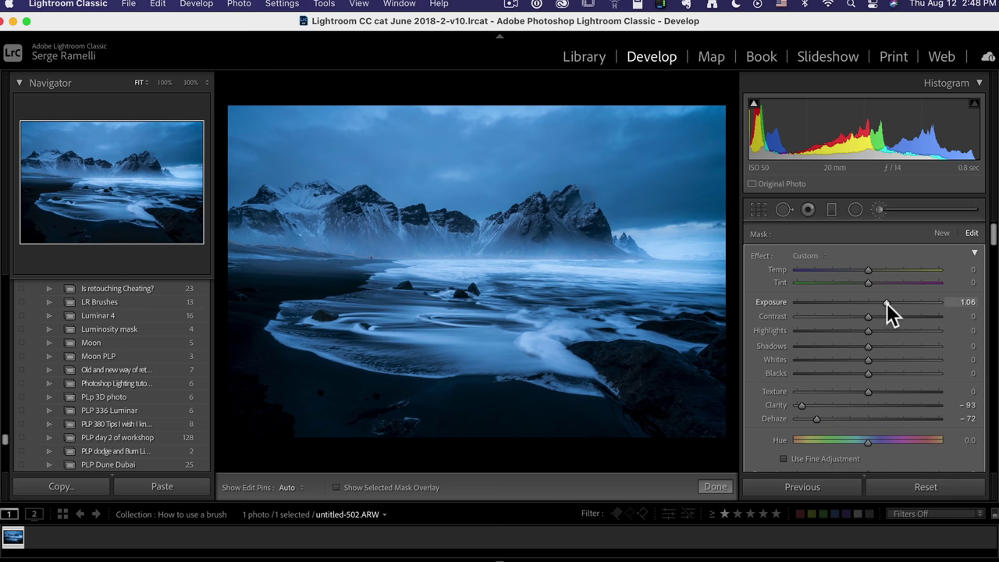
drag(887, 303, 880, 303)
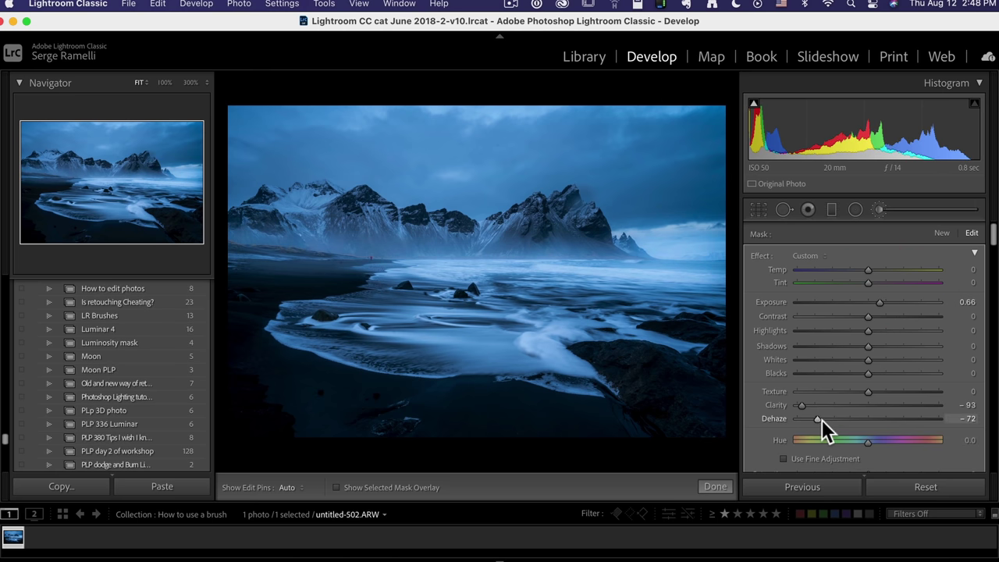
mouse_move(822, 419)
mouse_down()
mouse_move(812, 404)
mouse_move(840, 420)
mouse_up()
scroll(793, 422, down, 4)
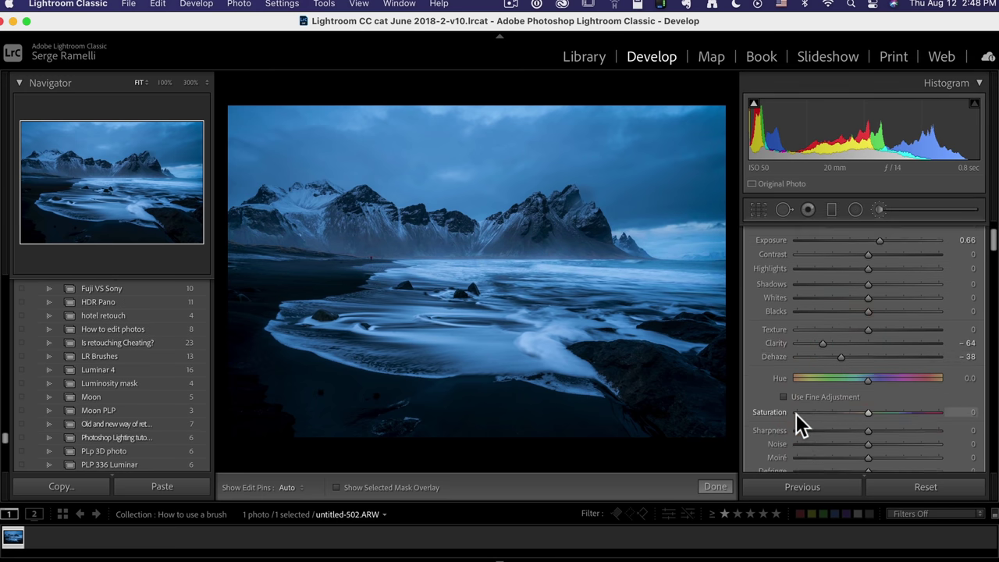
- Toggle the brush adjustments off and on to compare, then select the surf edit pin
scroll(796, 414, down, 10)
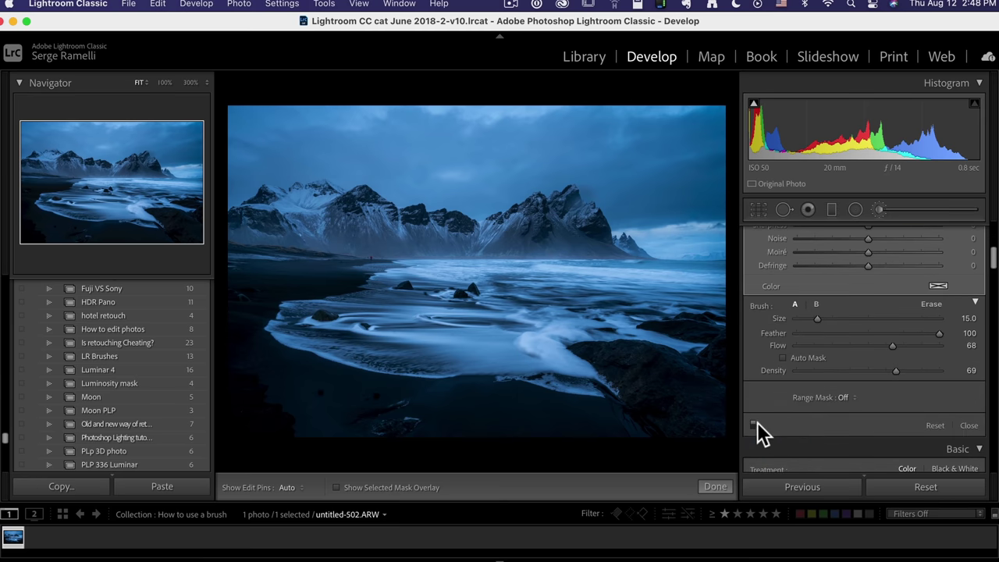
click(754, 425)
click(754, 426)
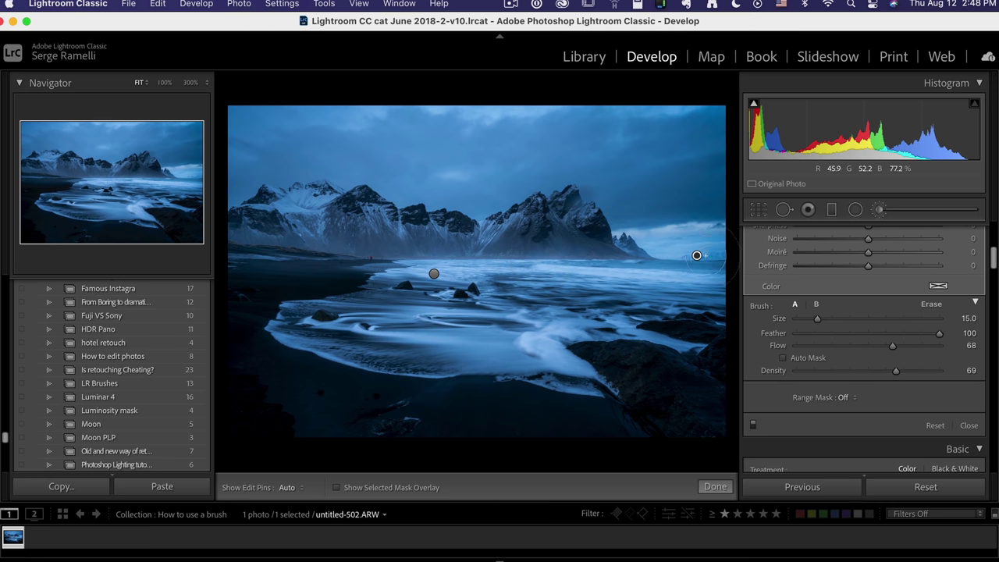
mouse_move(697, 256)
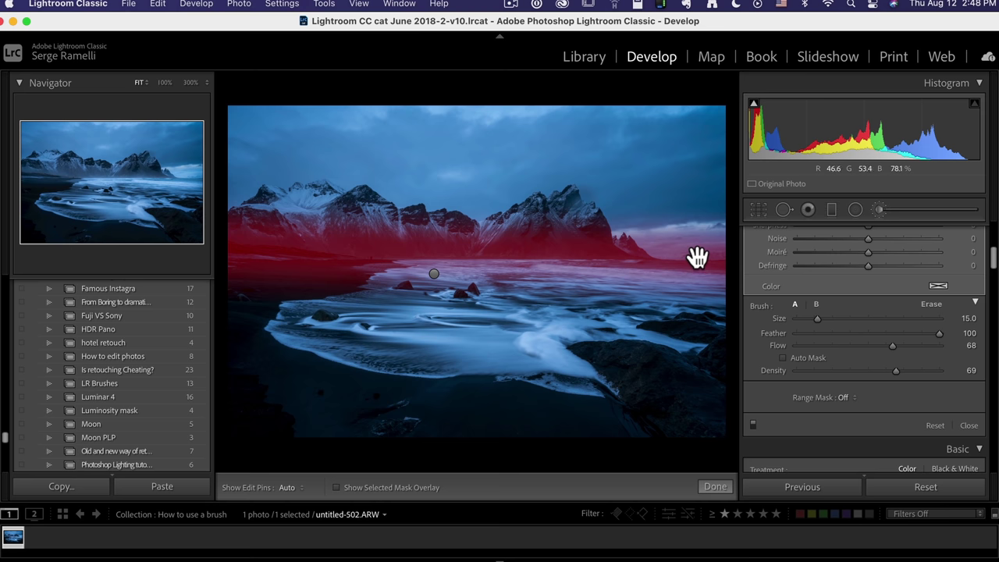
click(434, 274)
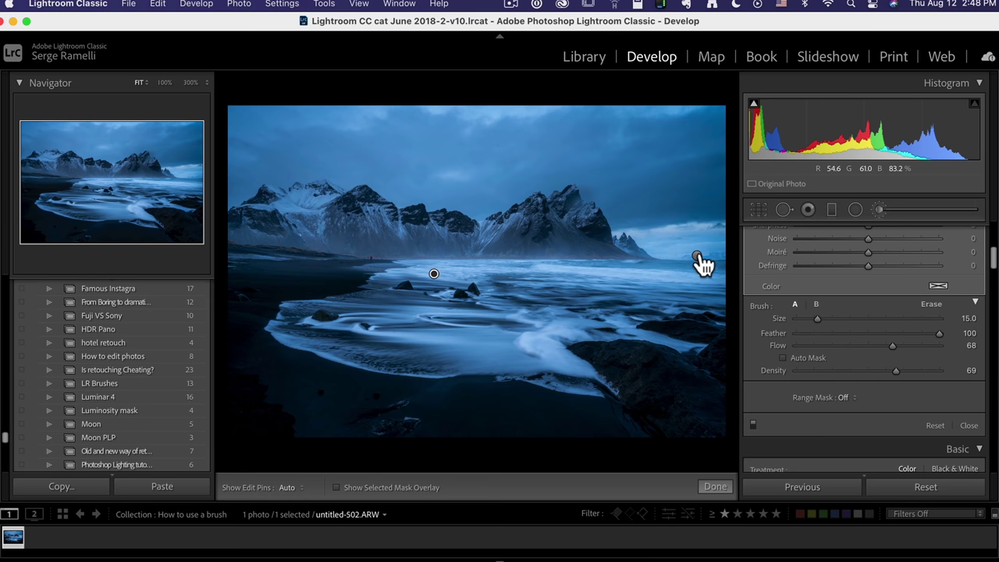
- Select the horizon pin, erase its mask from the left mountain peaks, and compare before and after
click(697, 256)
key(alt)
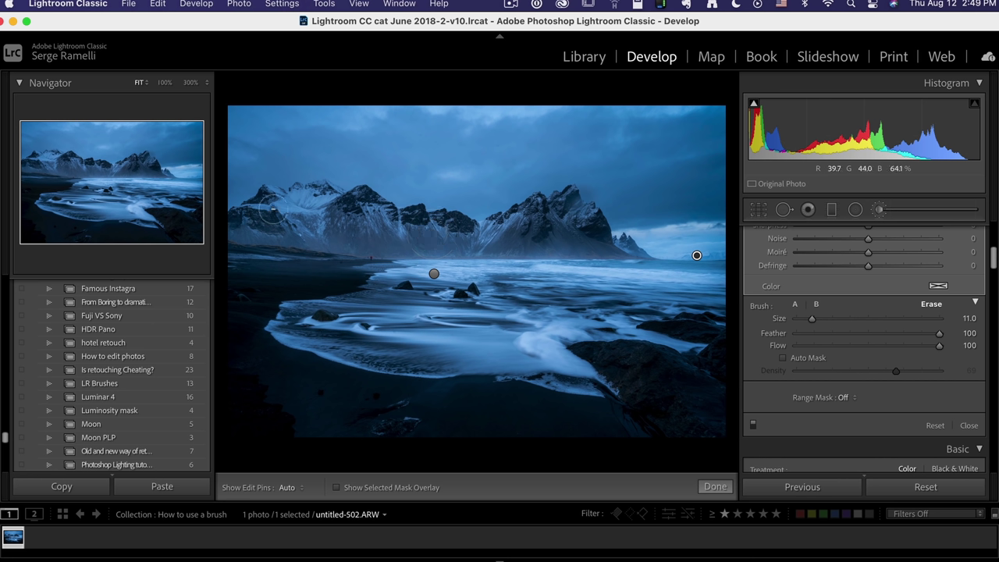
scroll(316, 195, up, 1)
scroll(273, 191, up, 4)
key(h)
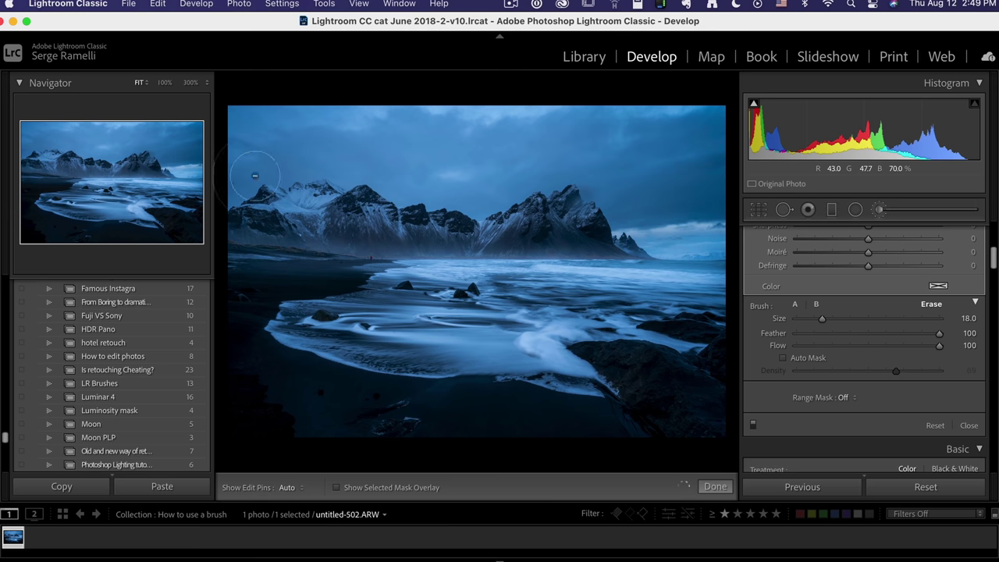
key(alt)
click(752, 425)
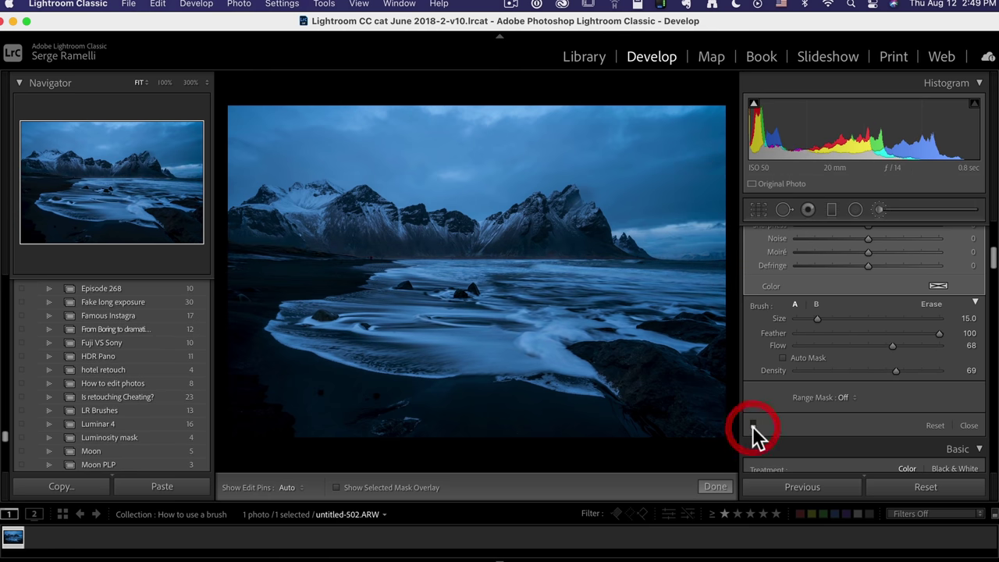
click(752, 425)
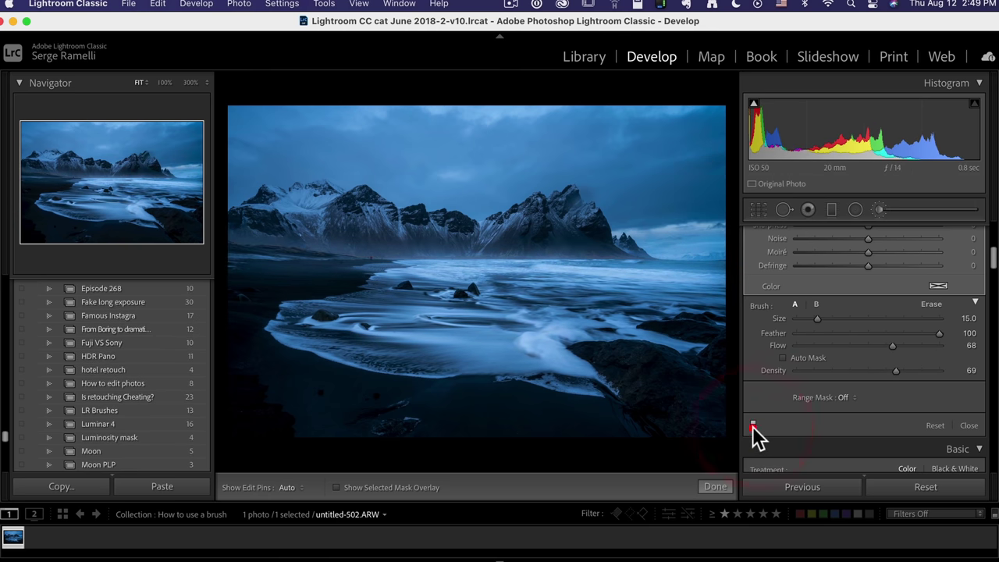
- Preview the horizon mask as a red overlay, erase more around the peaks, and compare again
click(697, 256)
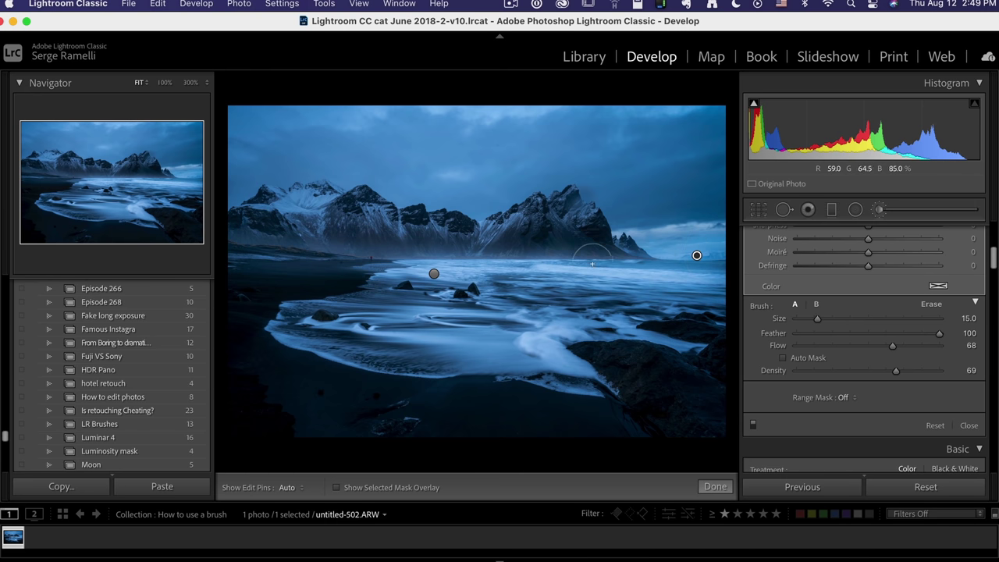
key(o)
key(alt)
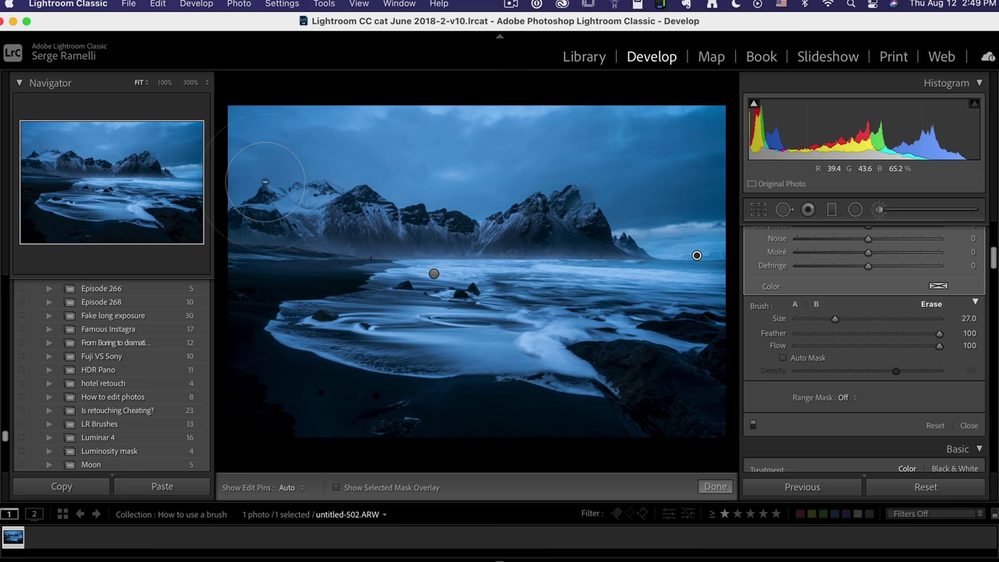
key(h)
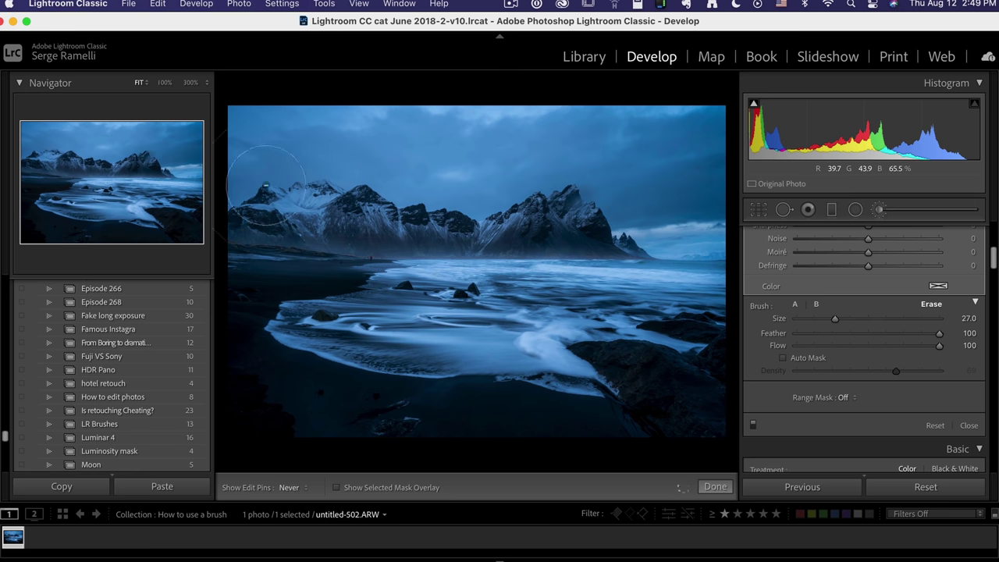
key(h)
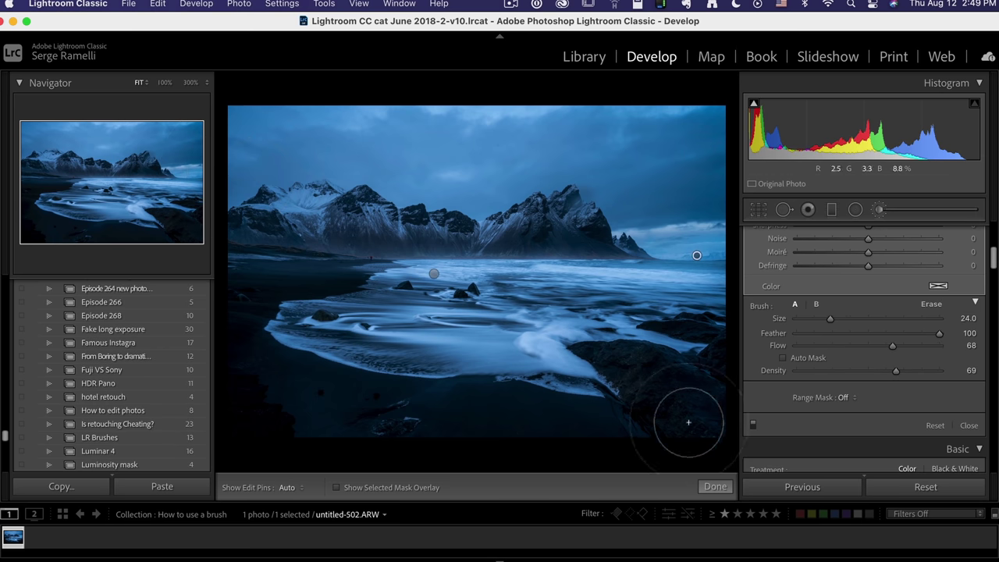
click(754, 425)
click(754, 425)
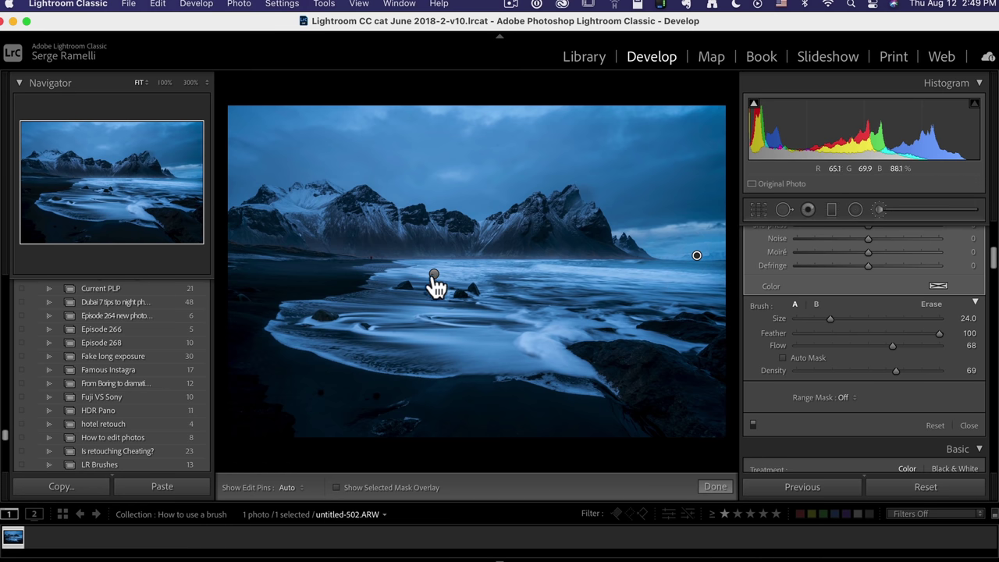
- Show the red mask overlay and view the horizon mask, then the surf mask
click(410, 488)
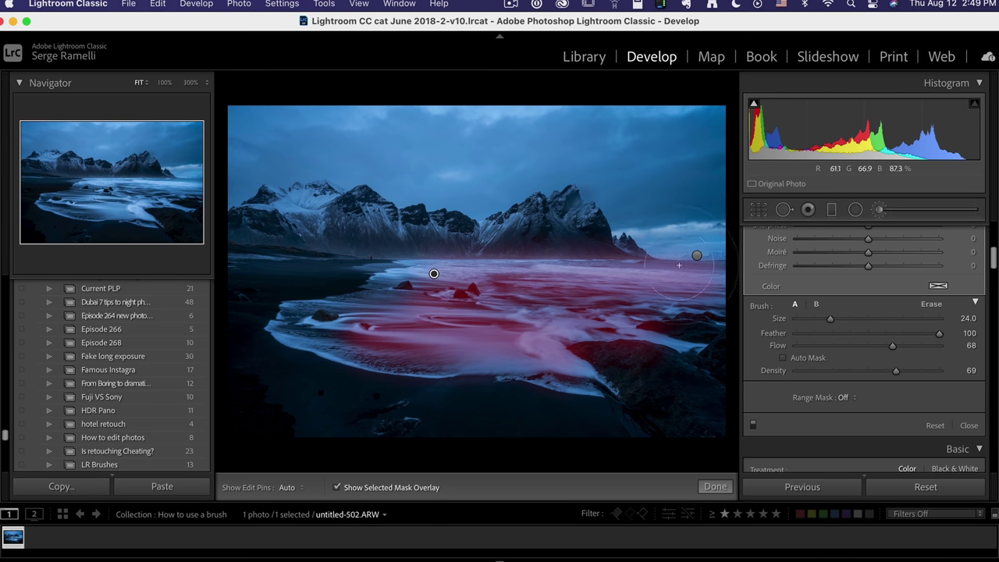
click(693, 256)
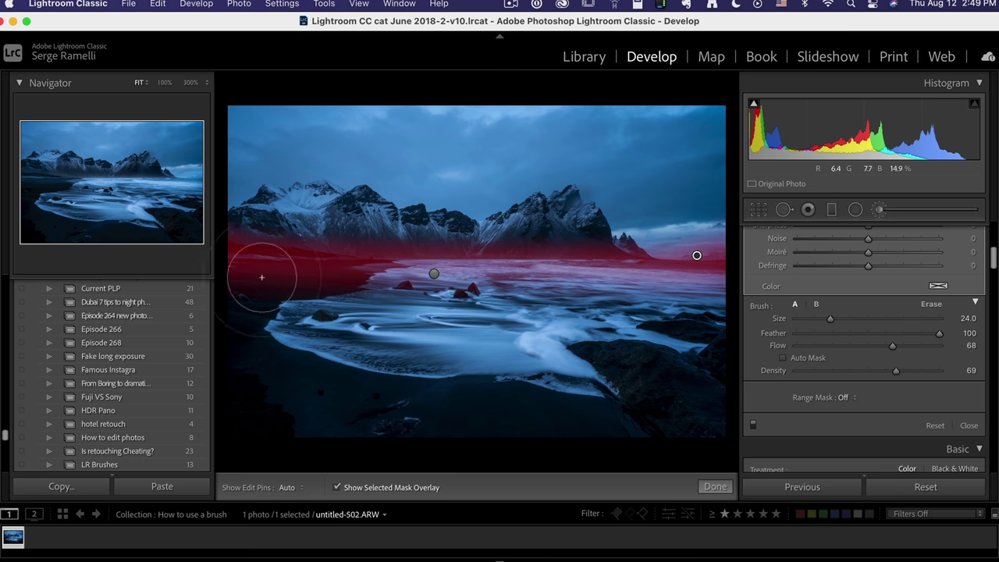
click(435, 275)
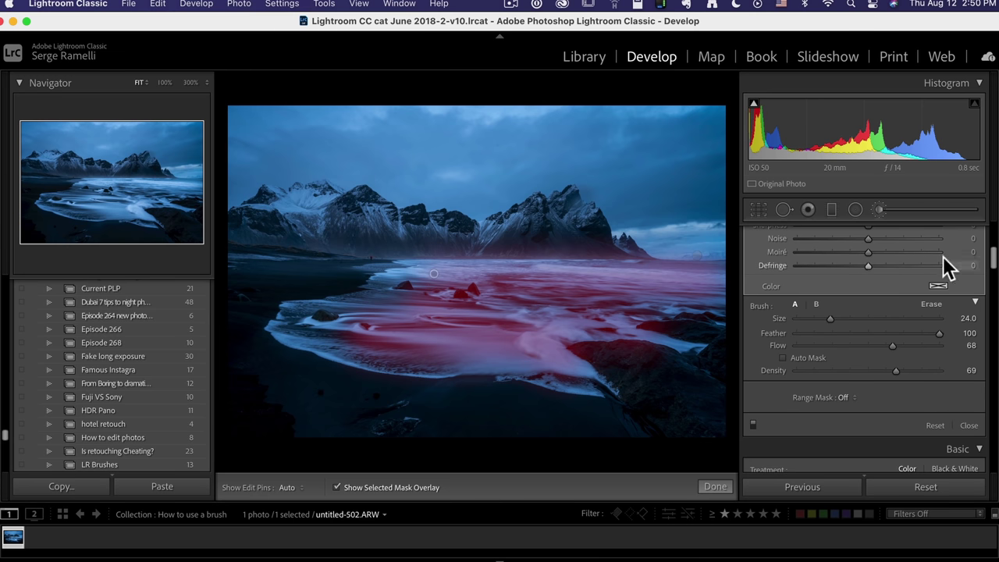
drag(992, 262, 985, 219)
- Start a new reset brush adjustment with Exposure 2.73 and Clarity 33
click(943, 233)
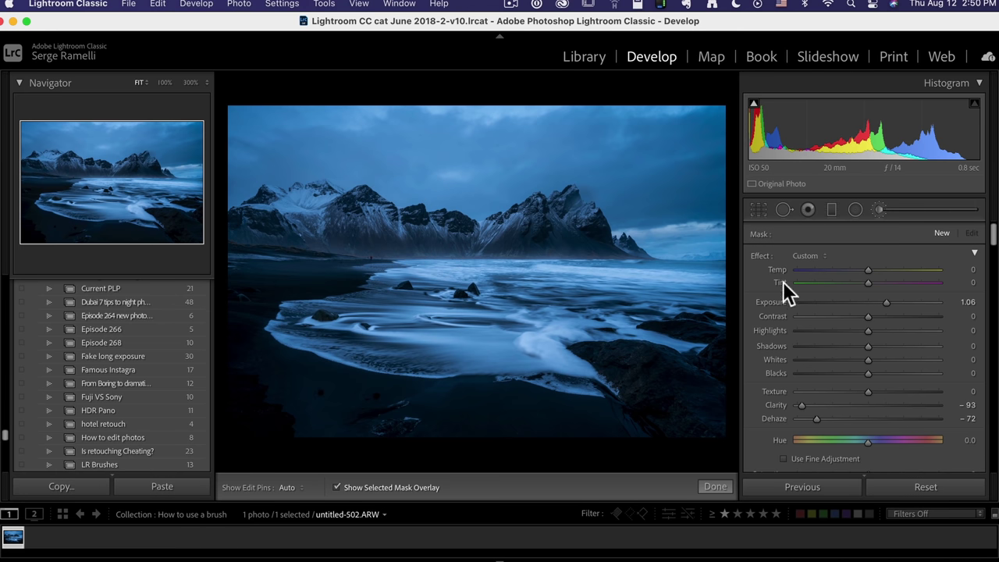
double_click(763, 256)
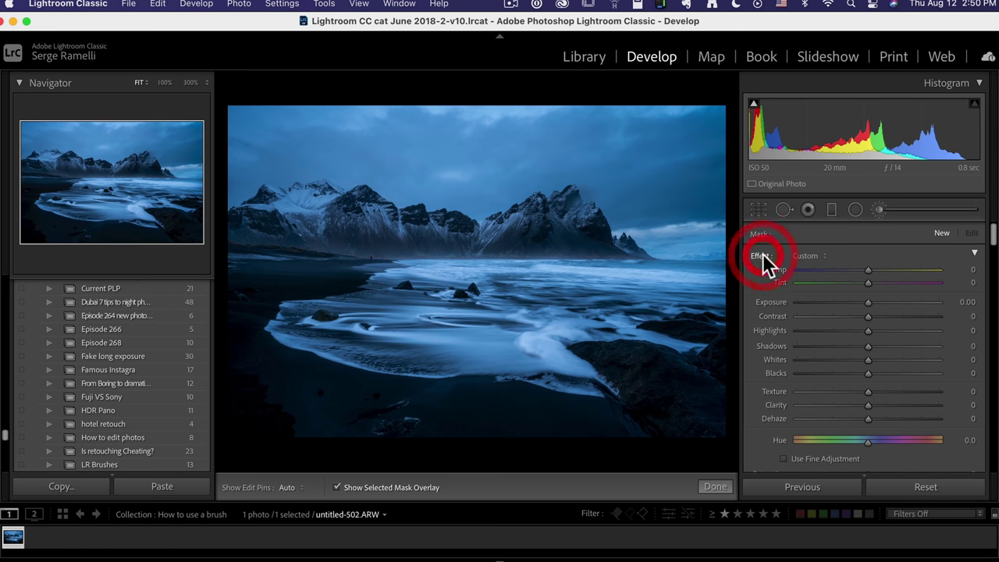
click(895, 302)
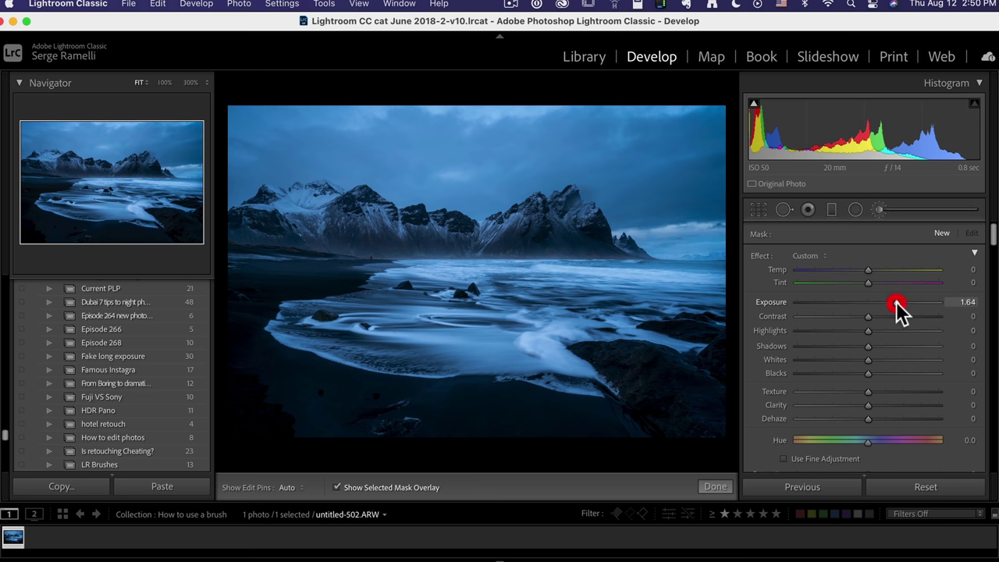
click(891, 406)
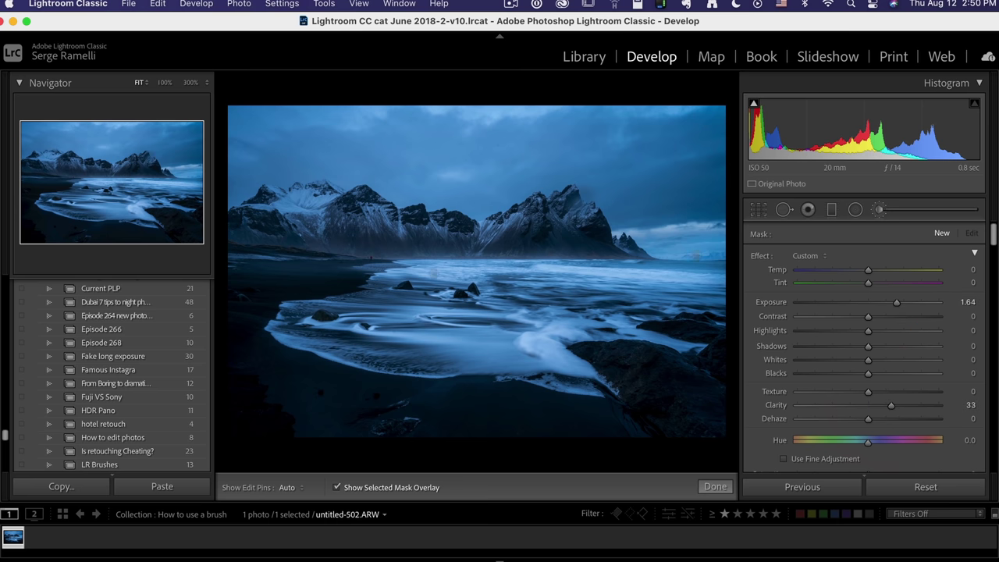
drag(915, 305, 921, 304)
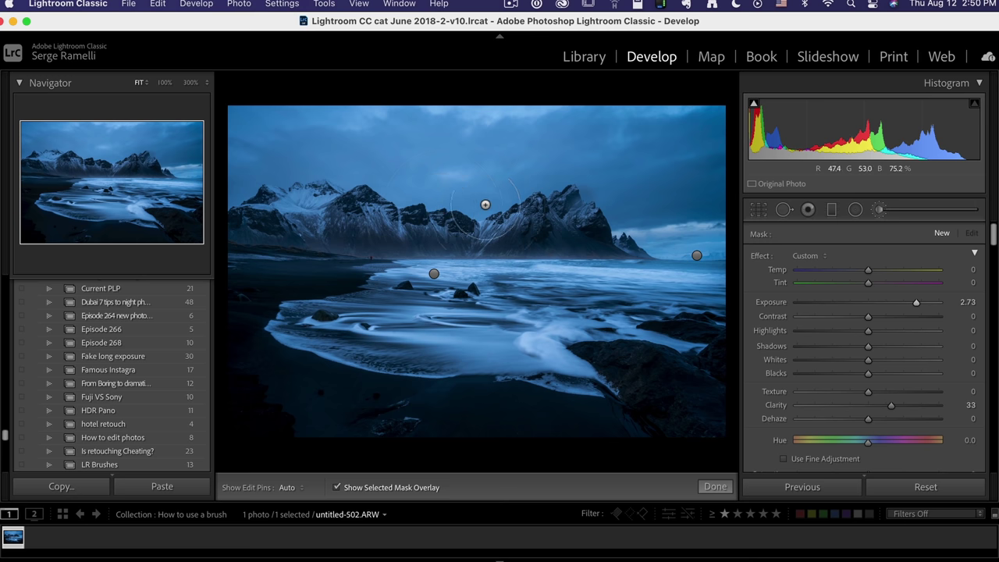
- Paint the brightening over the central and right-hand snowy mountains with the overlay hidden
mouse_move(487, 210)
mouse_down()
mouse_move(486, 242)
mouse_move(515, 217)
mouse_move(507, 226)
mouse_up()
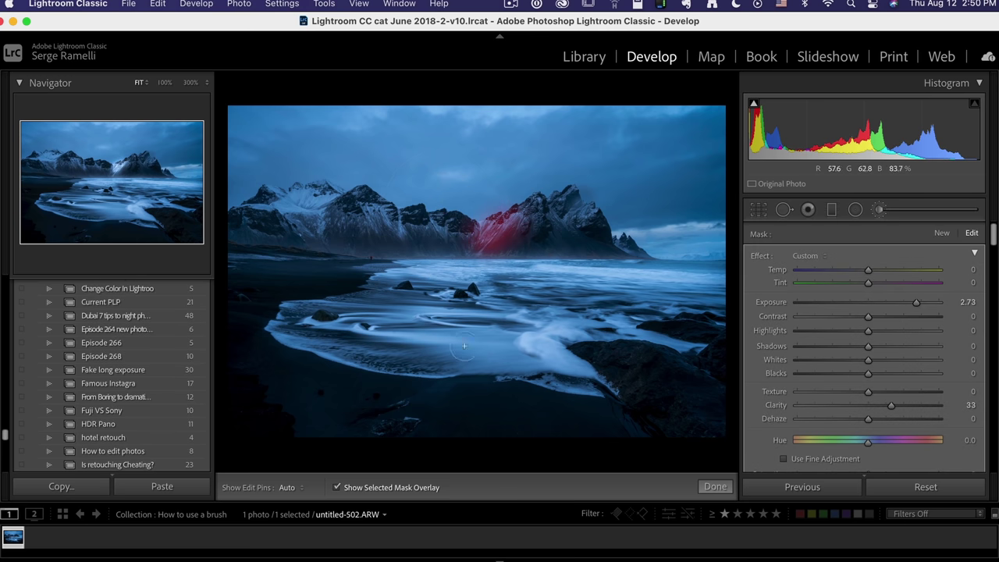
click(353, 487)
key(h)
mouse_move(485, 237)
mouse_down()
mouse_move(537, 212)
mouse_move(591, 224)
mouse_move(579, 200)
mouse_move(569, 245)
mouse_move(438, 223)
mouse_move(377, 227)
mouse_move(367, 202)
mouse_move(356, 221)
mouse_move(336, 202)
mouse_move(298, 221)
mouse_move(250, 218)
mouse_up()
key(h)
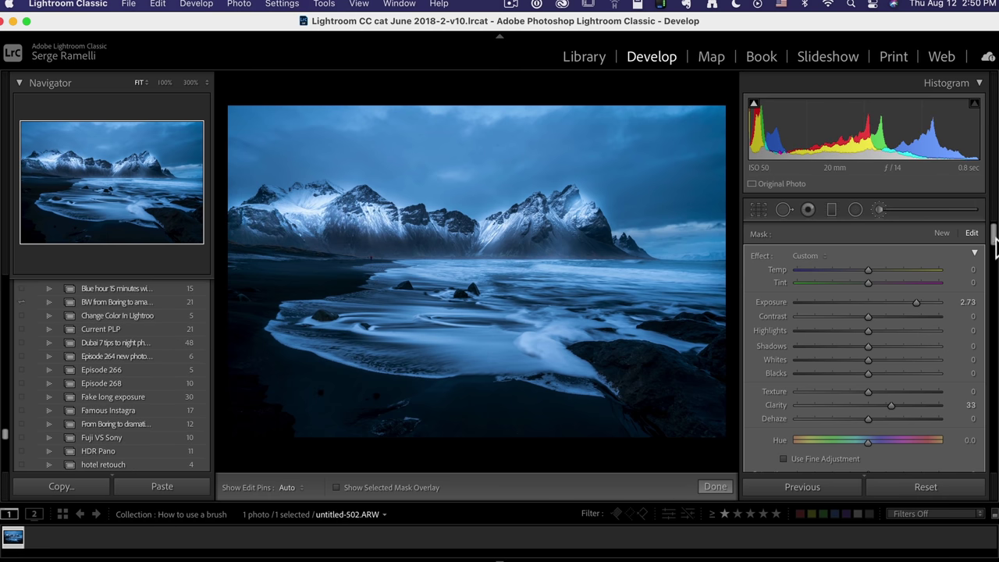
drag(994, 249, 993, 266)
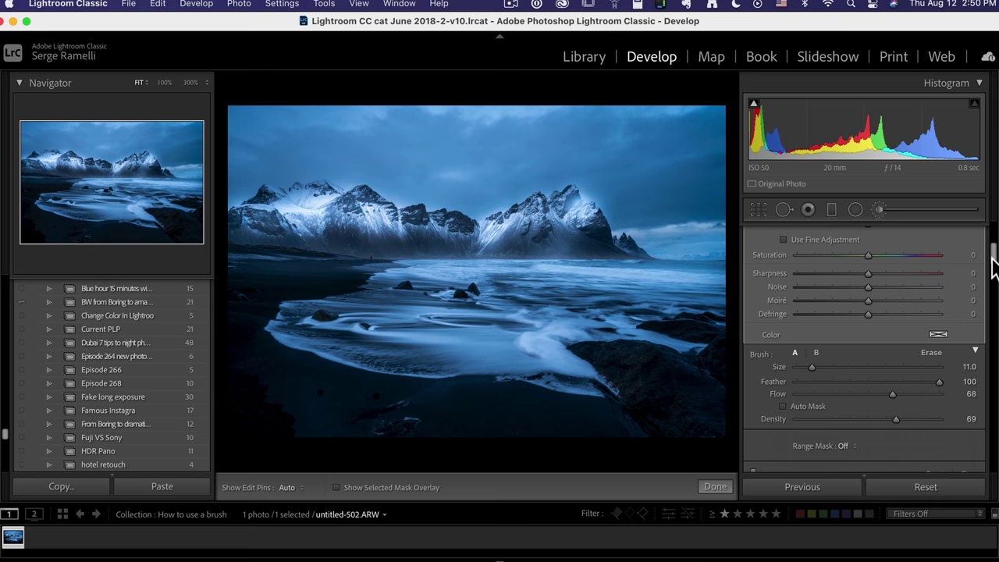
- Limit the brush mask with a Luminance range mask, range 65/100 and smoothness 31
click(847, 447)
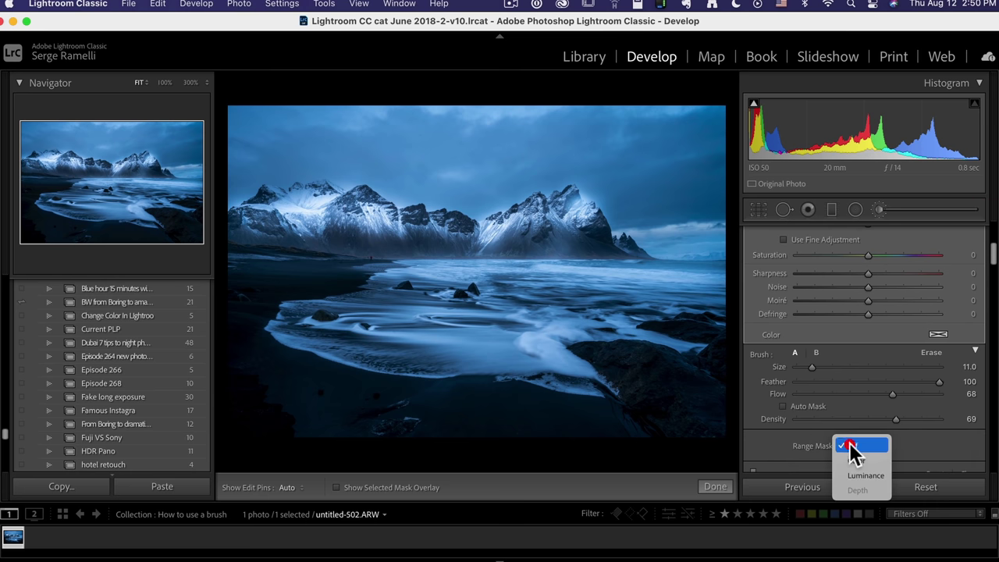
click(860, 469)
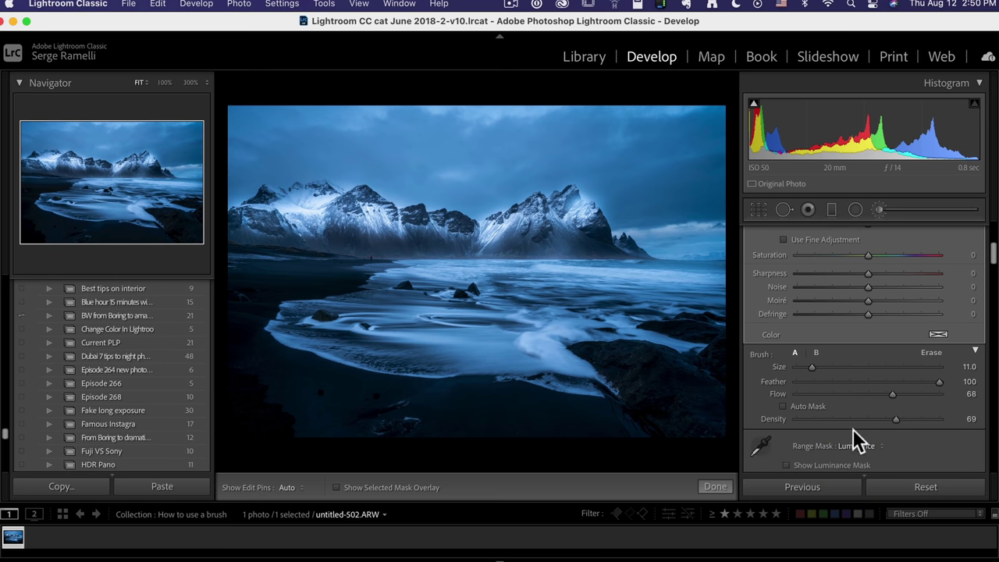
scroll(853, 428, down, 2)
drag(800, 429, 851, 449)
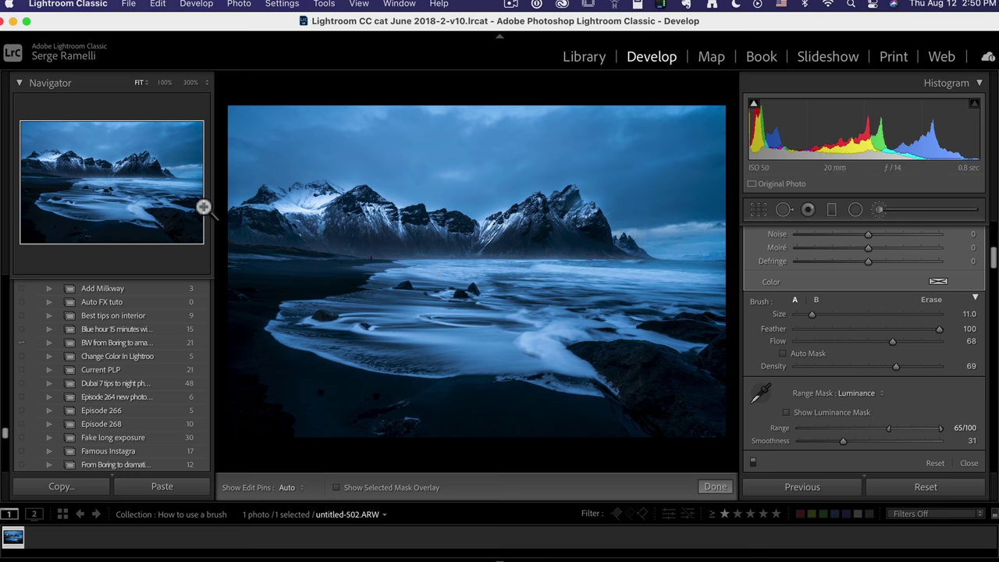
- Toggle the brushed brightening off and on twice to compare, leaving it on
click(753, 461)
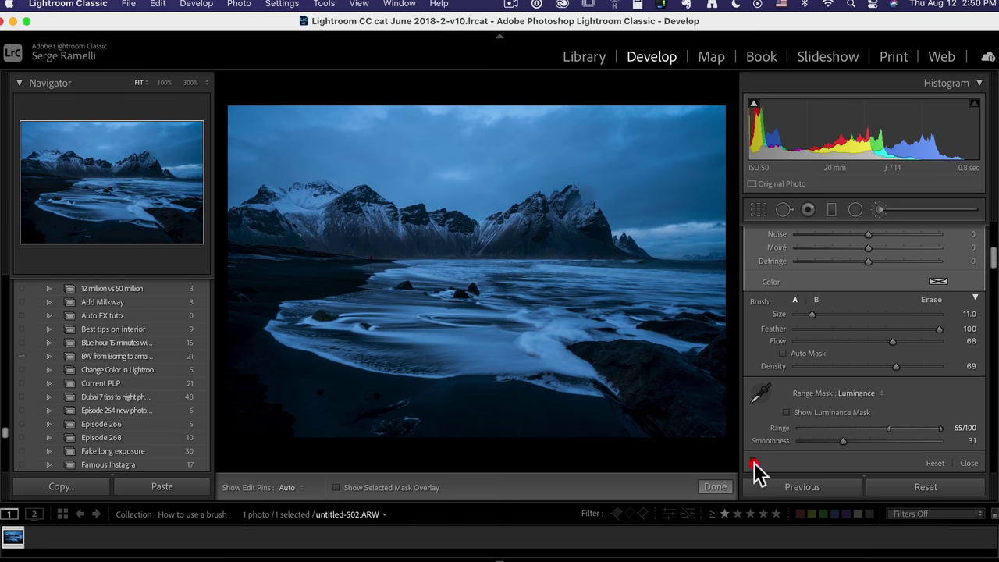
click(753, 461)
click(753, 461)
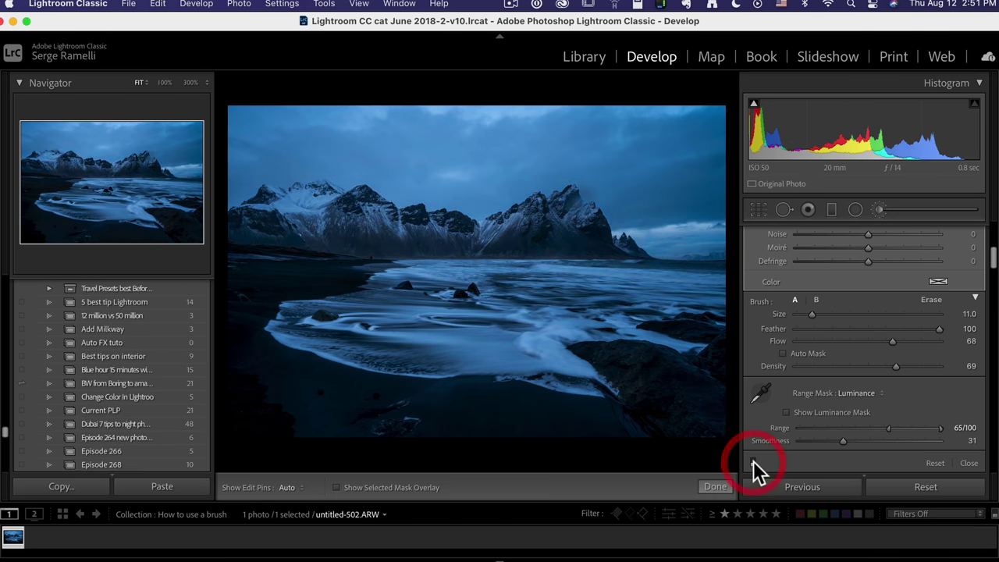
click(753, 461)
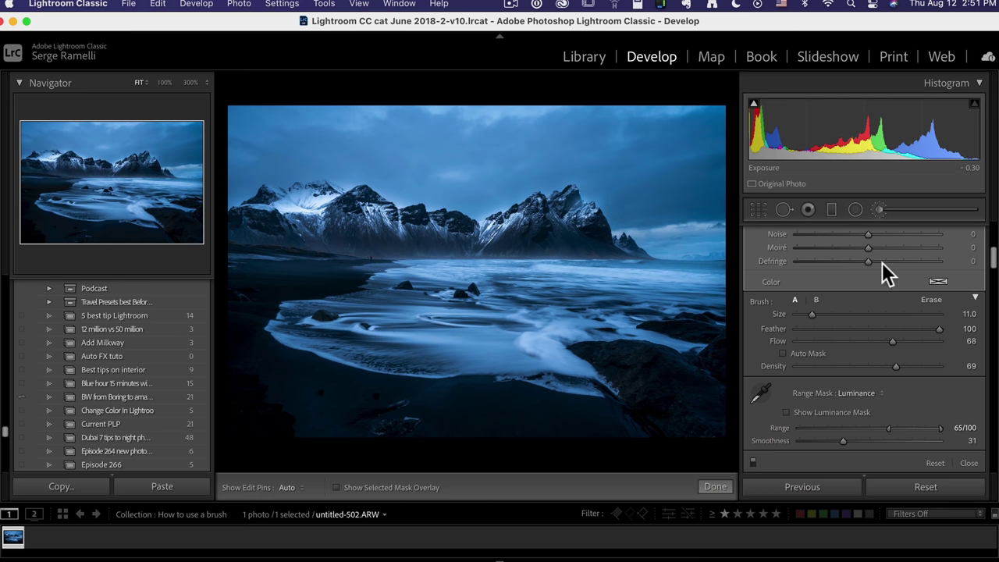
- Draw a reset graduated filter down from the sky at -1.25 exposure
click(832, 208)
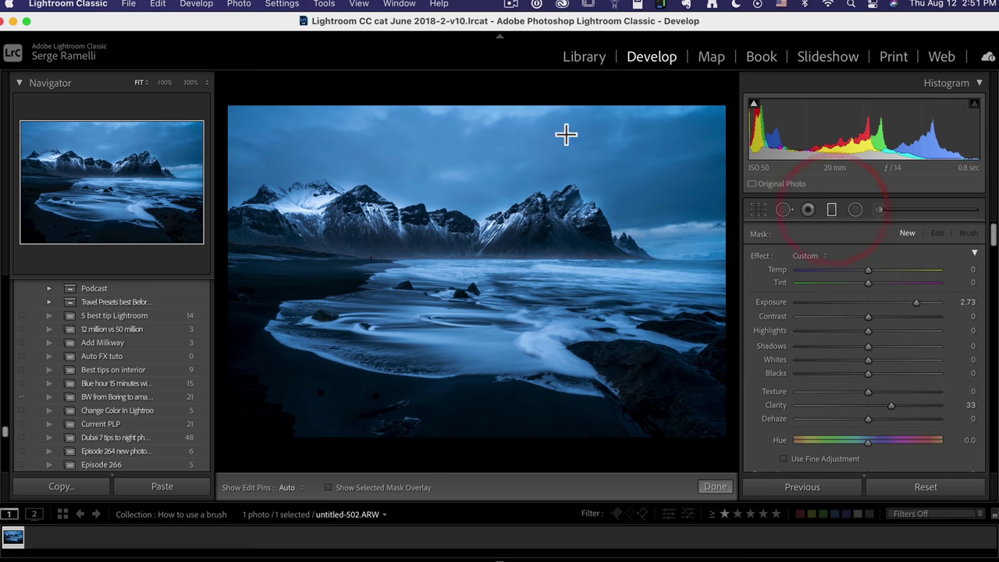
double_click(763, 257)
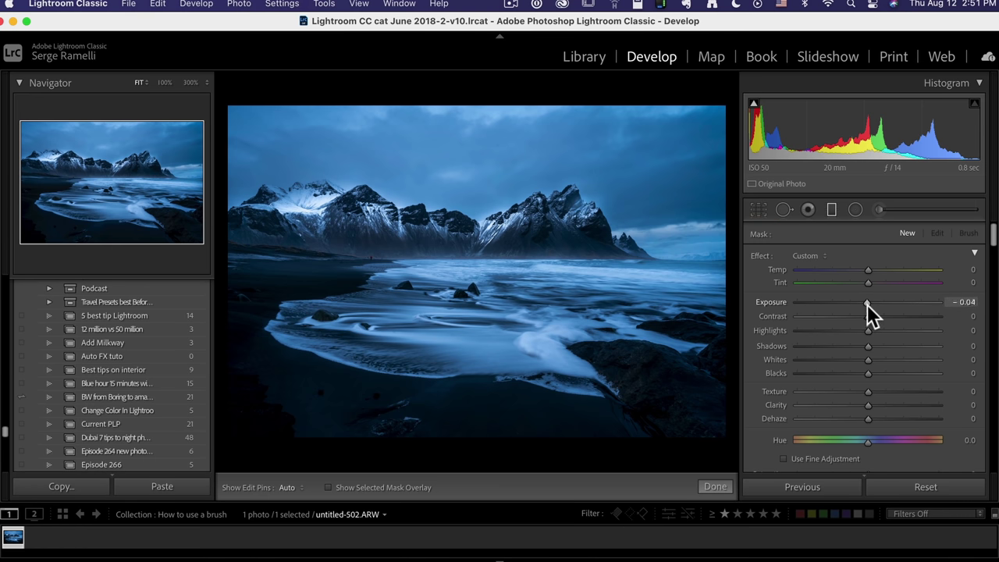
drag(868, 304, 856, 305)
drag(500, 139, 503, 307)
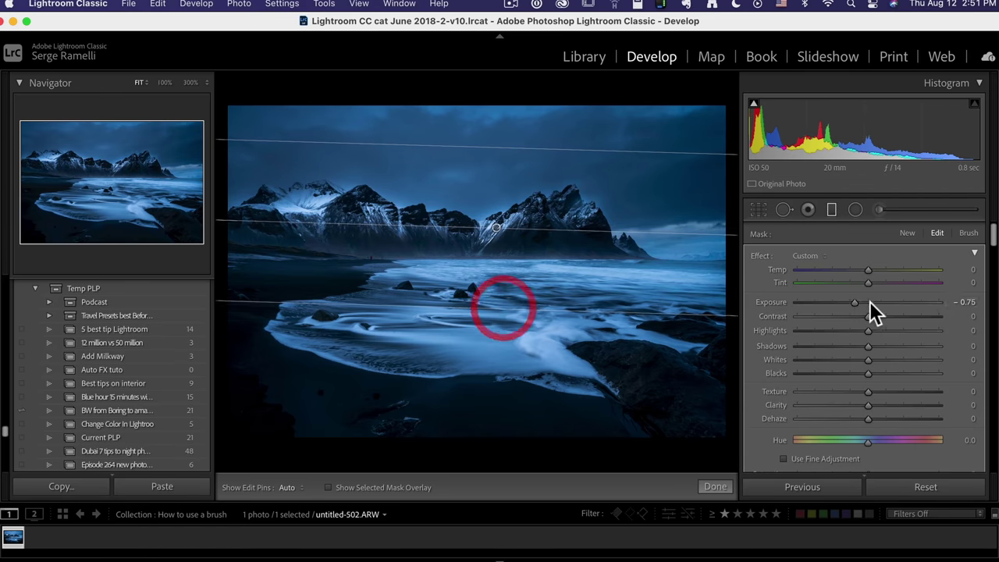
drag(870, 302, 846, 302)
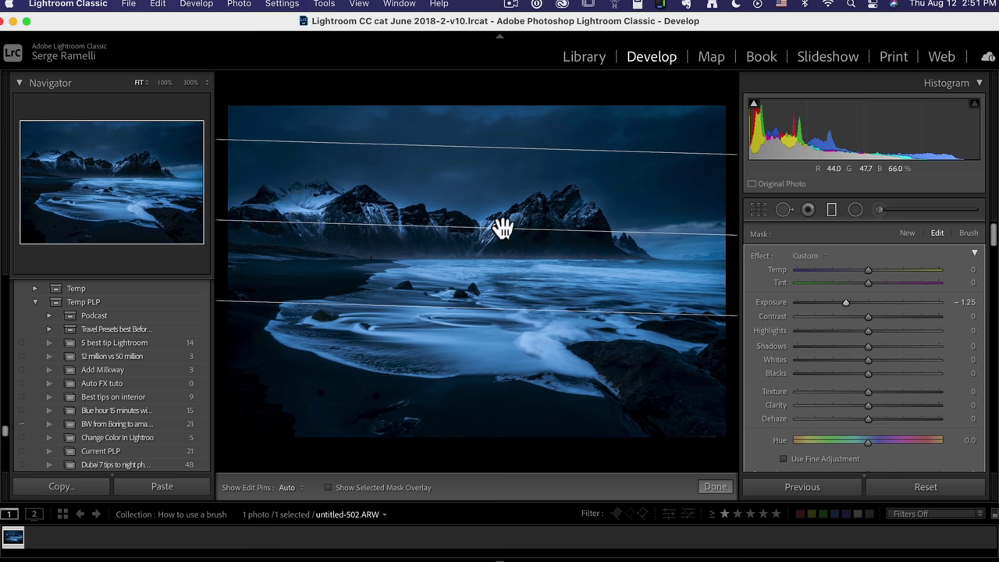
- Set the gradient's Luminance range mask to 0/100 so all tones darken
mouse_move(502, 228)
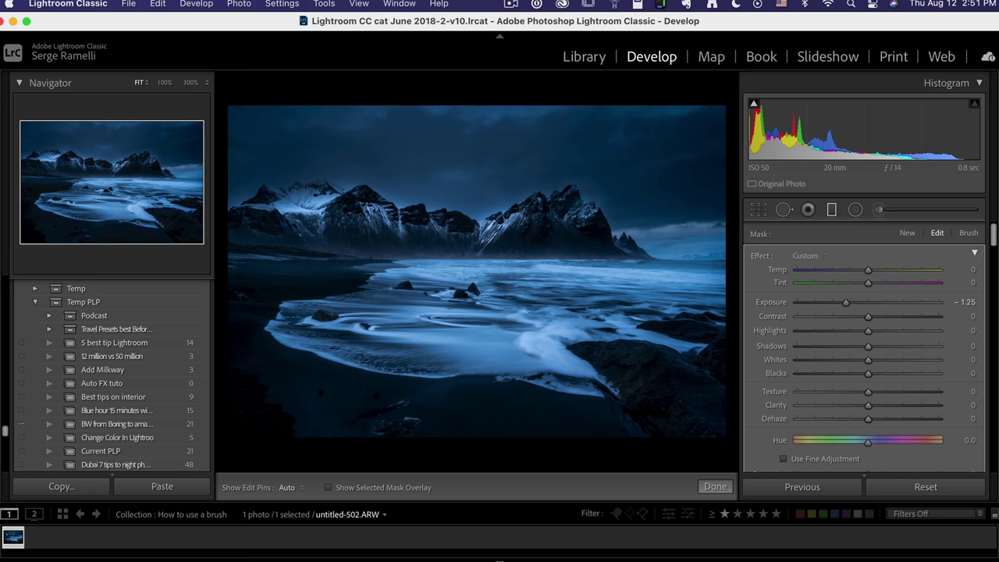
scroll(858, 355, down, 5)
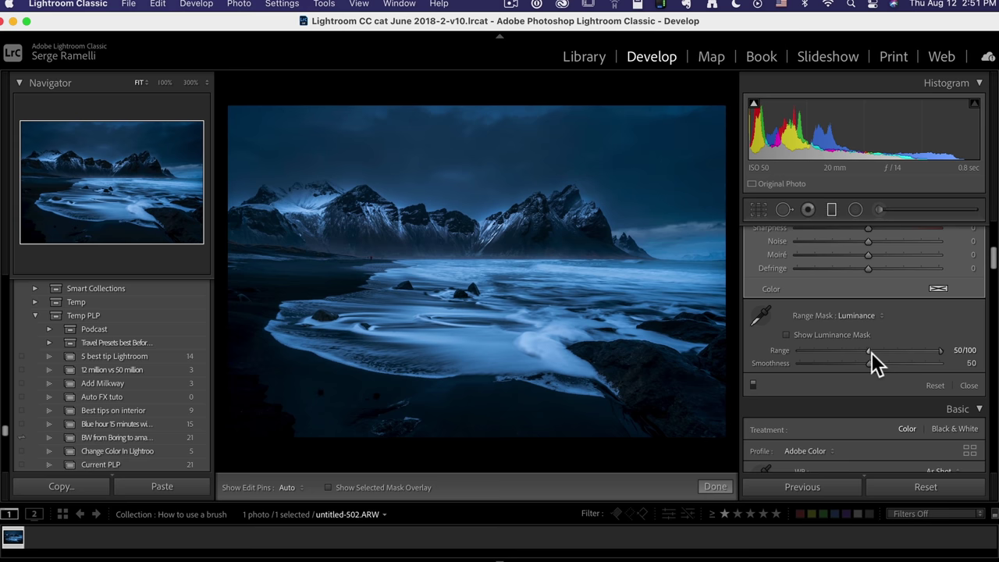
click(871, 351)
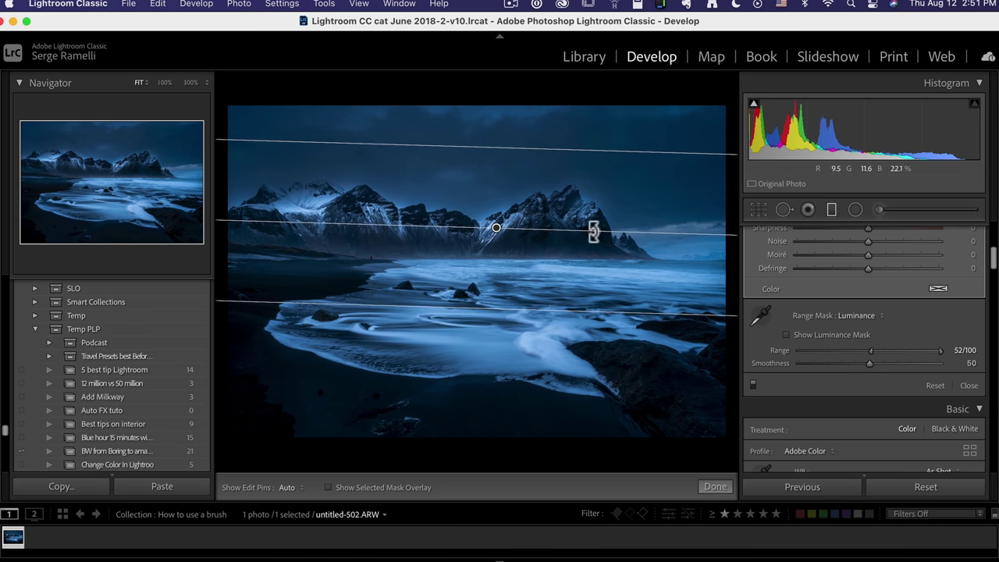
drag(872, 352, 689, 353)
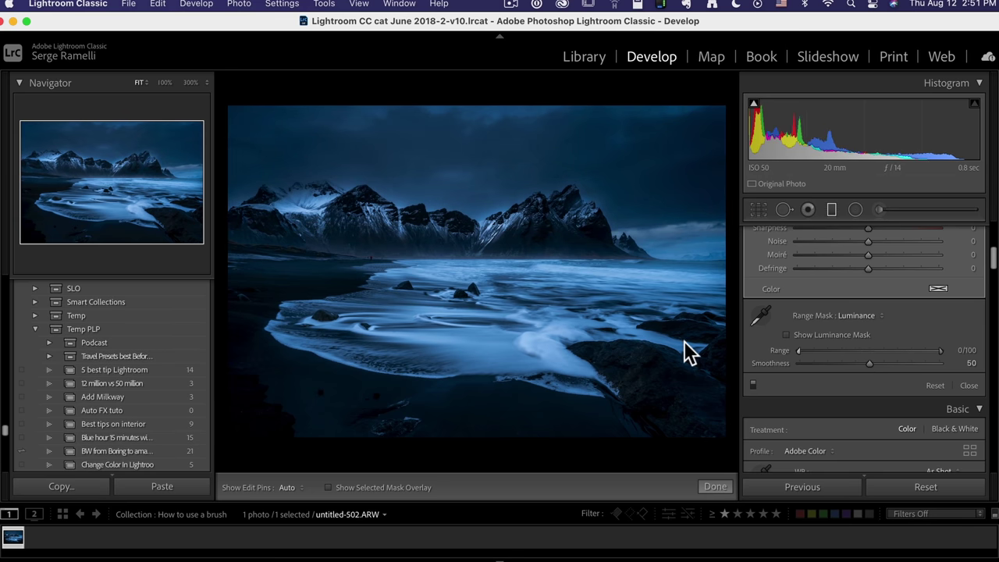
scroll(992, 261, up, 5)
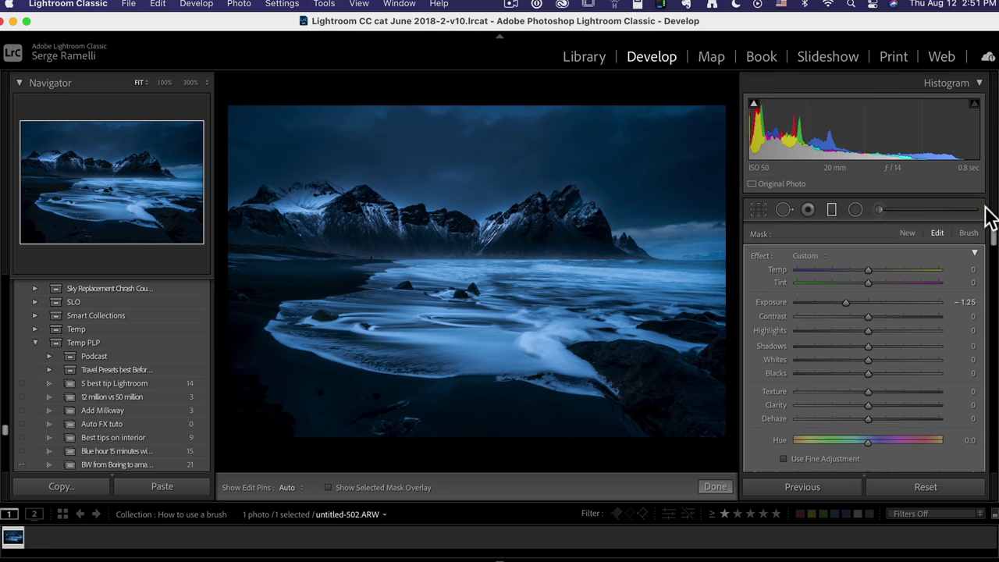
click(983, 211)
- Show the gradient's red mask overlay and move the gradient higher up the sky
click(966, 236)
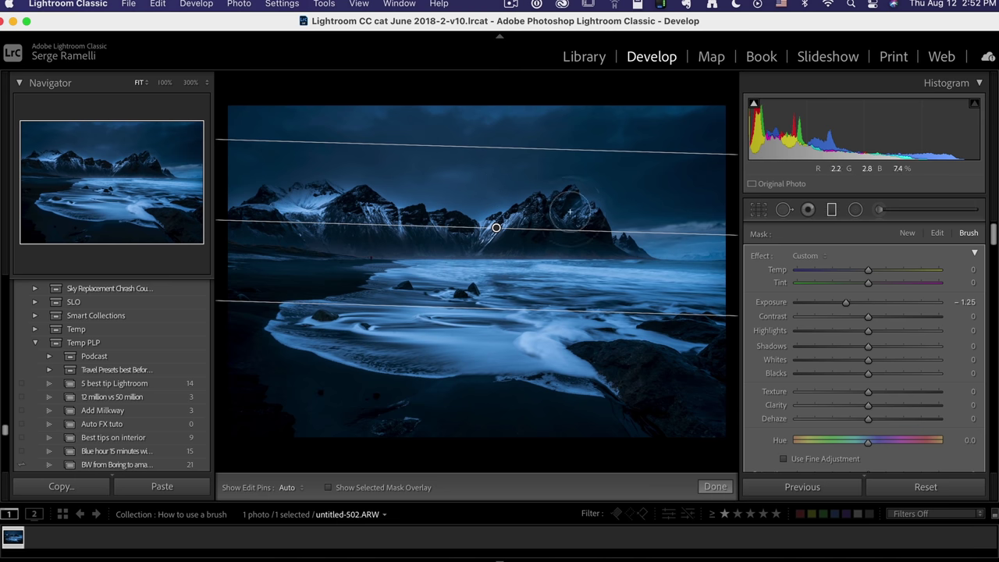
click(357, 487)
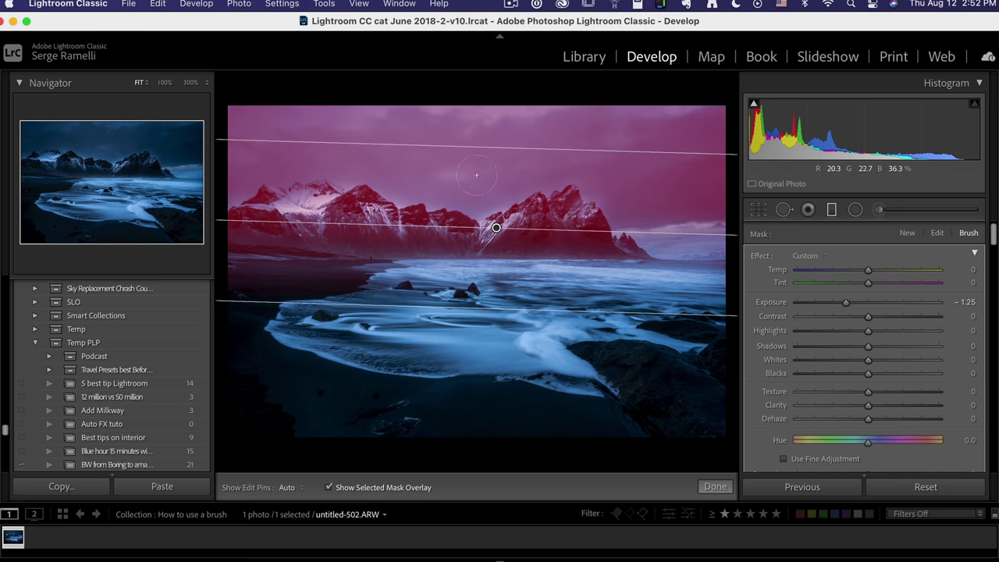
drag(497, 227, 495, 205)
key(h)
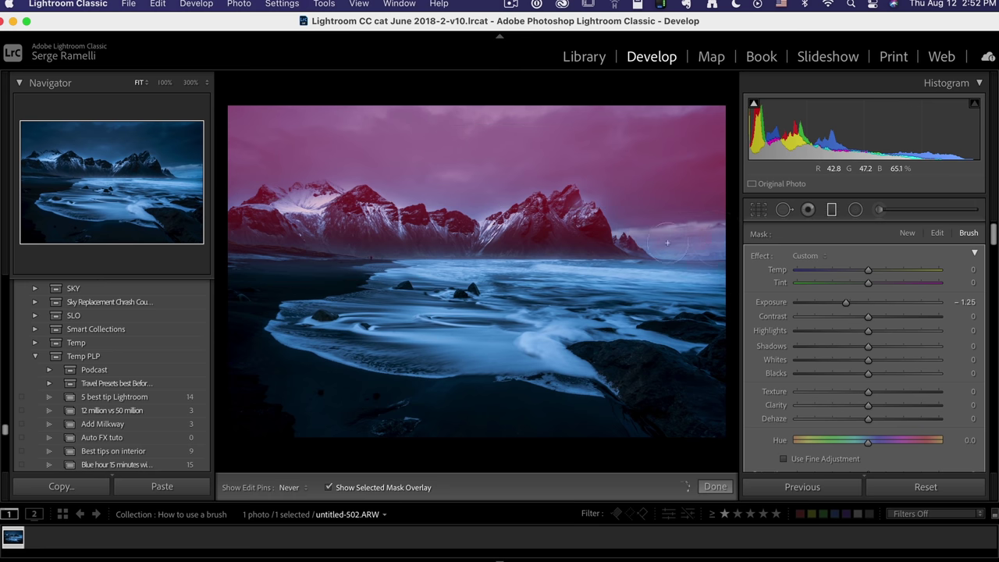
key(h)
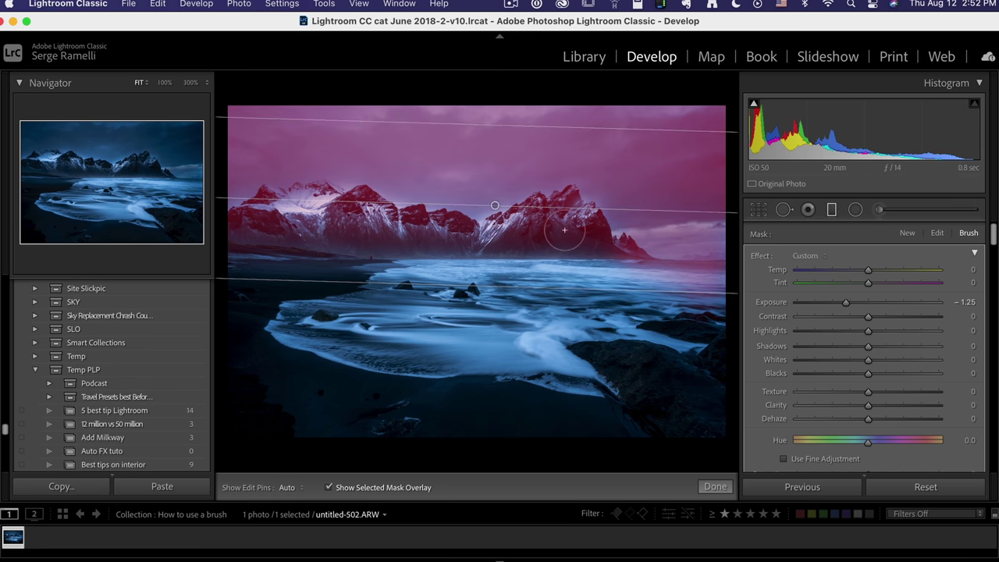
- Alt-brush to erase the darkening from the right-hand mountains, then hide the overlay
key(alt)
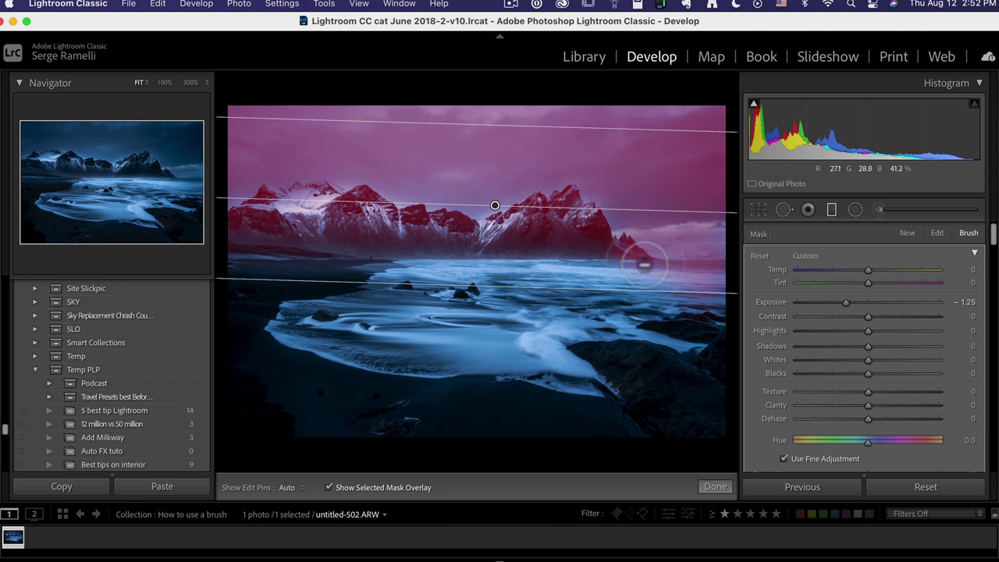
key(h)
mouse_move(593, 254)
mouse_down()
mouse_move(580, 225)
mouse_move(552, 240)
mouse_move(540, 221)
mouse_move(502, 244)
mouse_move(450, 233)
mouse_move(419, 245)
mouse_move(359, 218)
mouse_move(305, 224)
mouse_up()
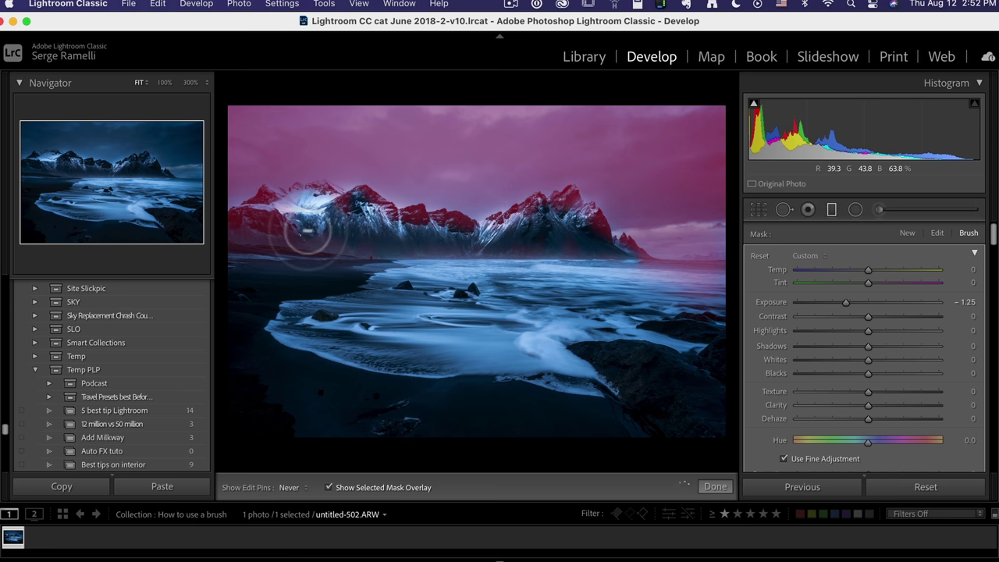
key(h)
key(h)
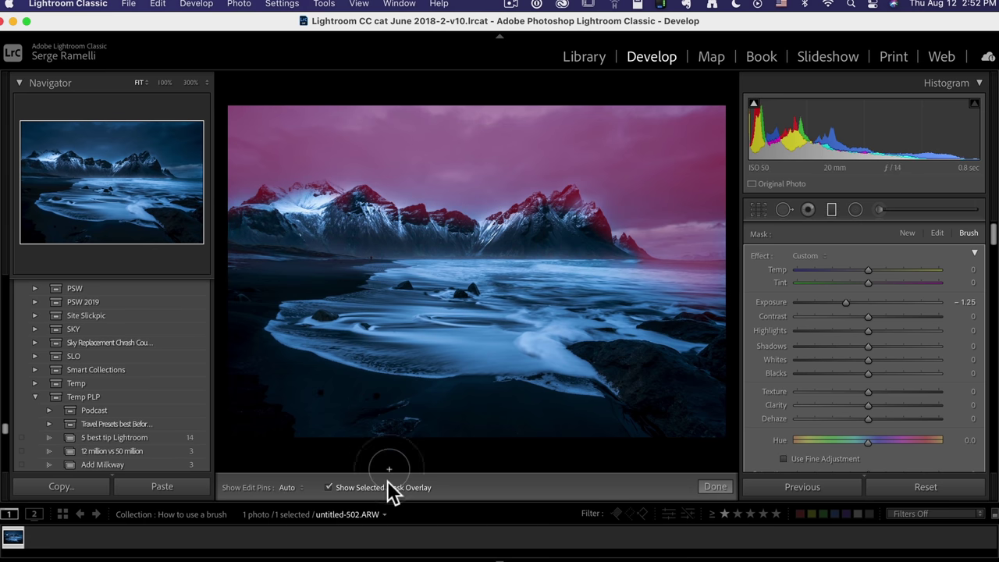
click(349, 484)
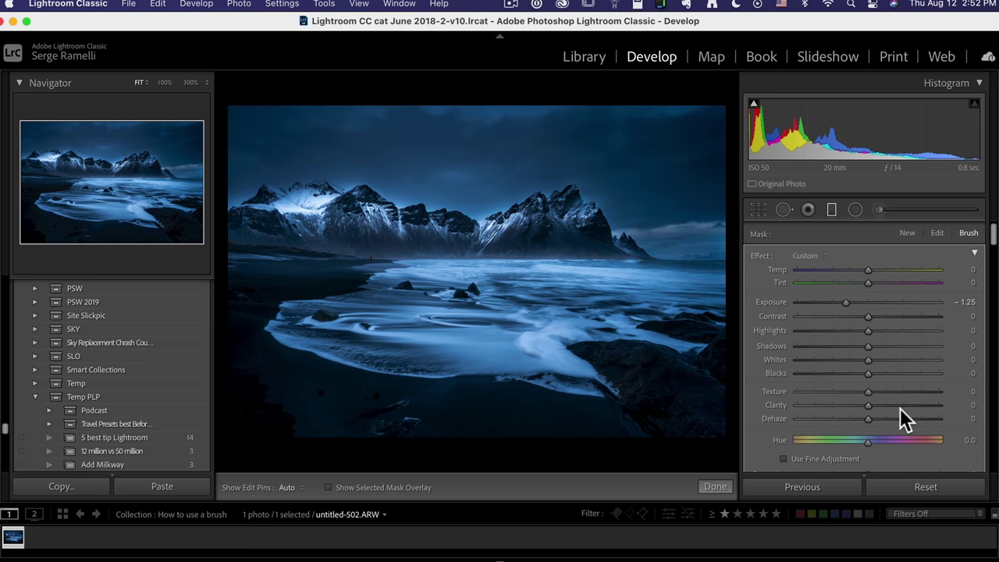
- Toggle the sky darkening off and on twice to compare, leaving it on
scroll(842, 402, down, 8)
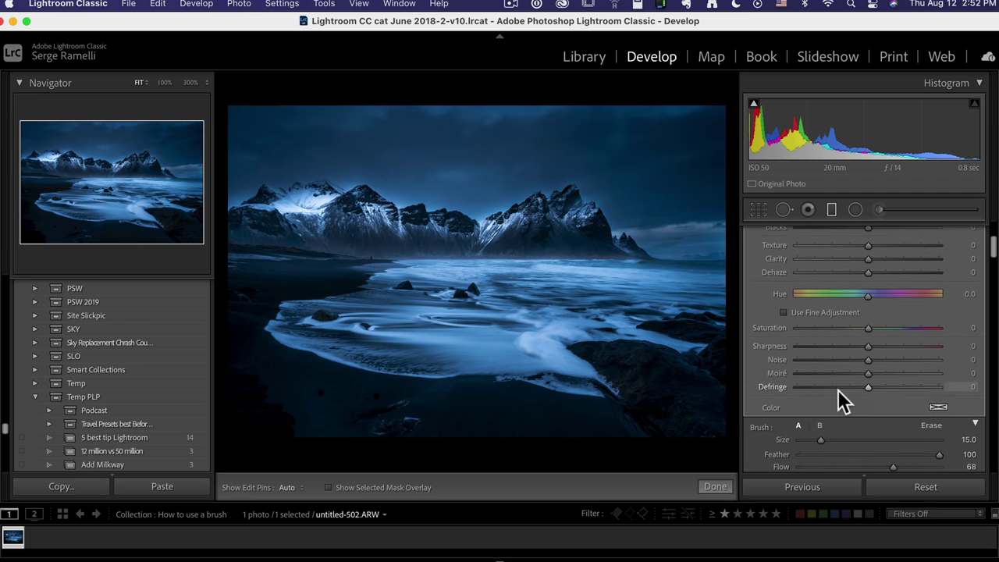
scroll(842, 402, down, 4)
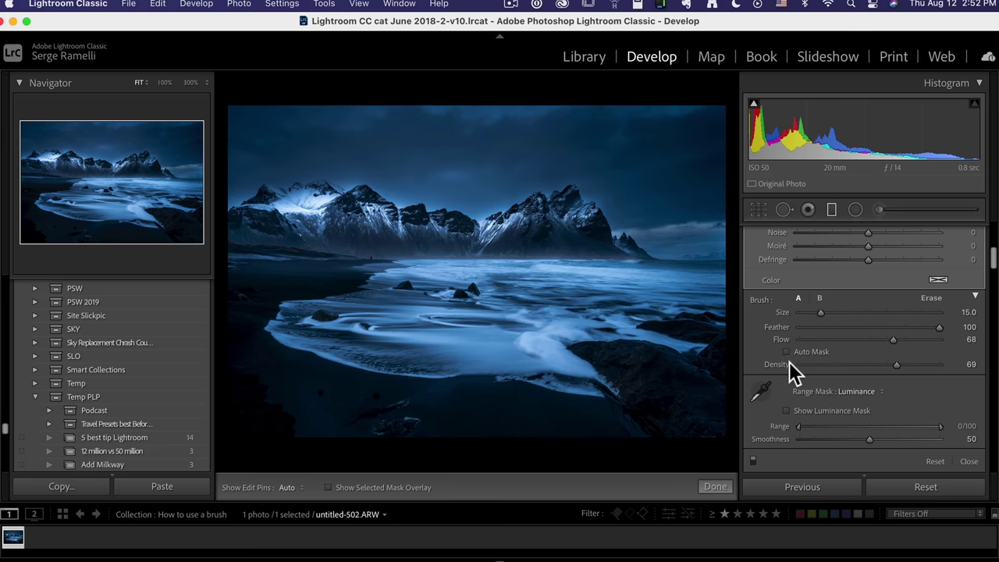
click(753, 389)
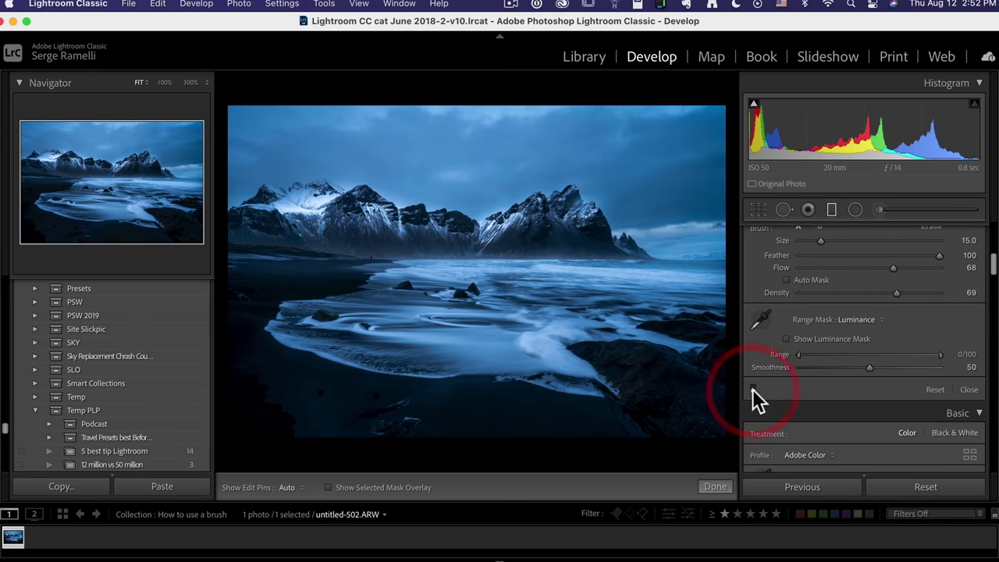
click(753, 389)
click(754, 389)
click(753, 389)
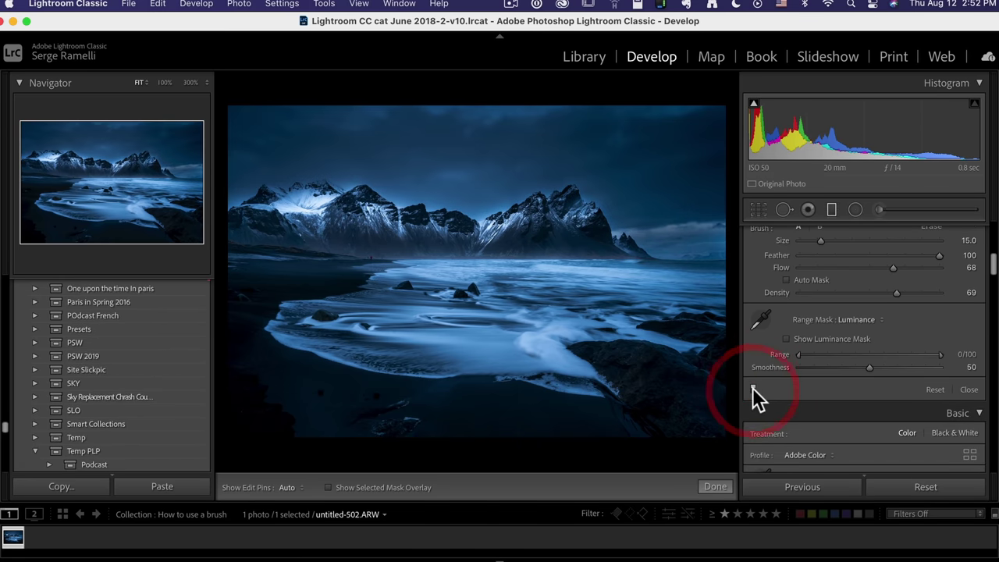
scroll(811, 357, up, 1)
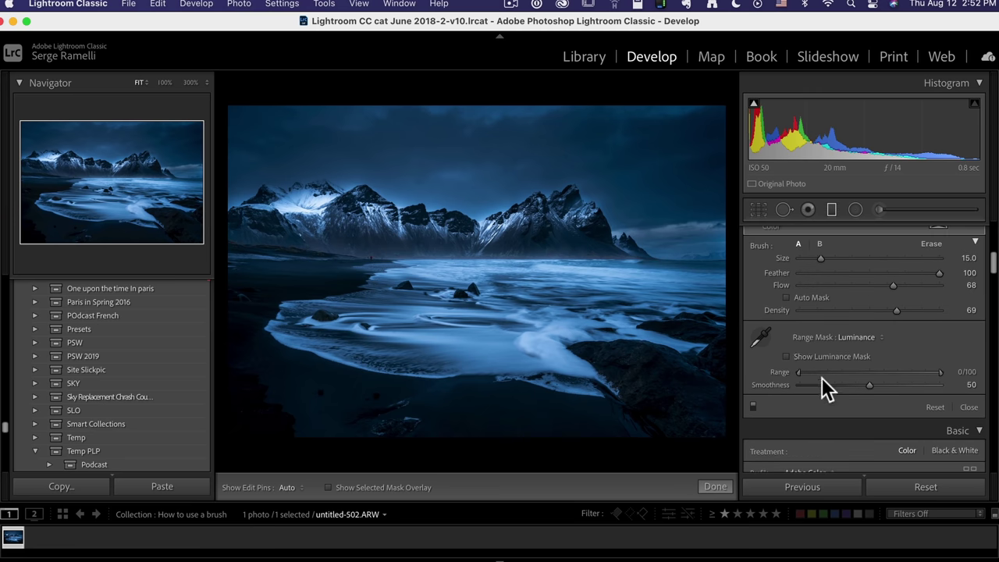
drag(813, 371, 891, 376)
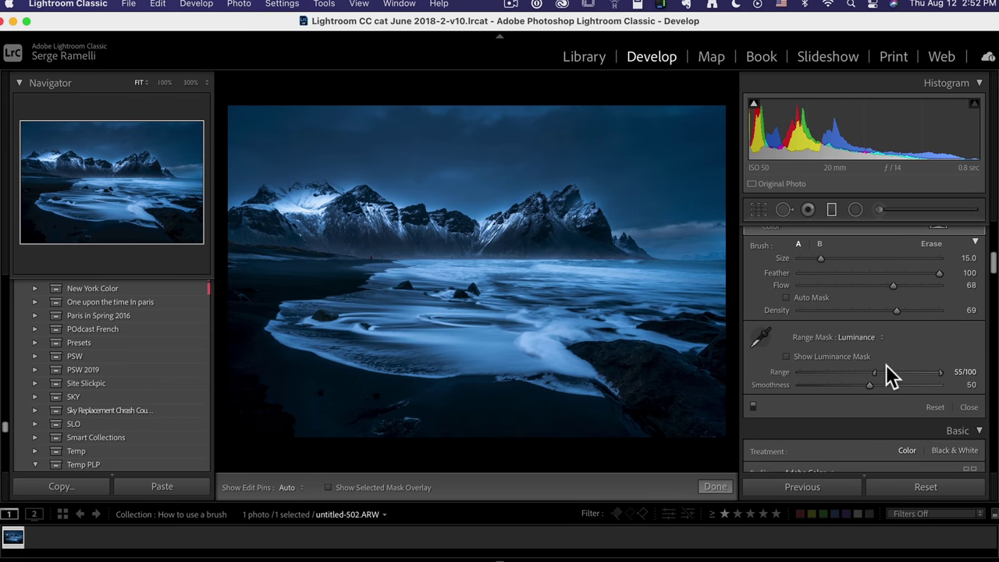
- Lay another graduated filter across the sky and close it with Done
click(834, 209)
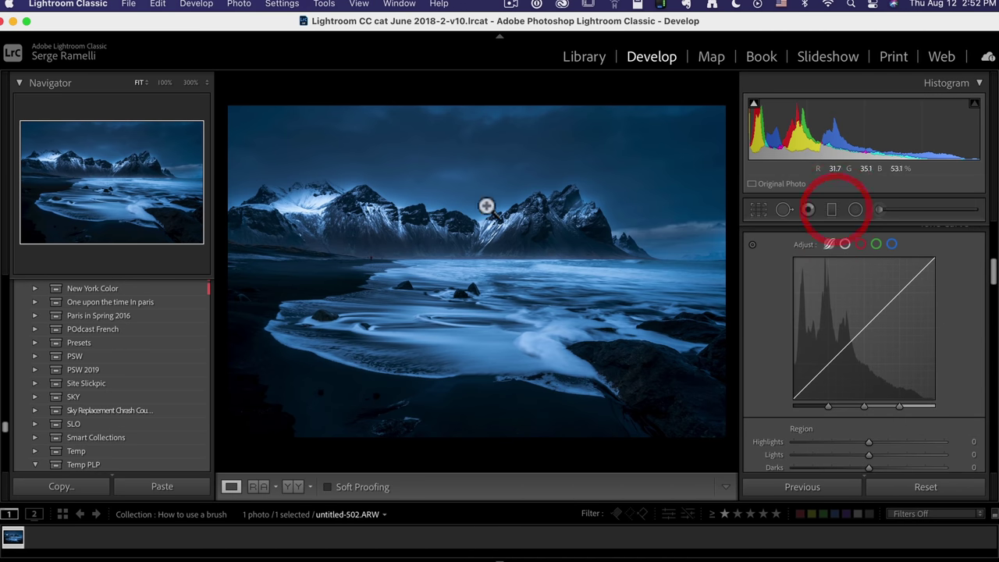
click(832, 209)
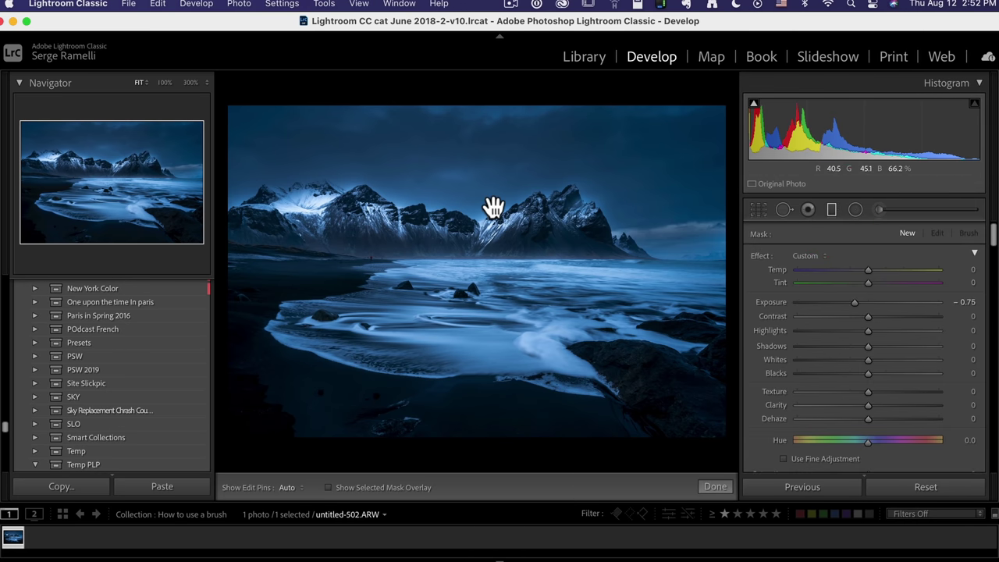
drag(495, 205, 495, 178)
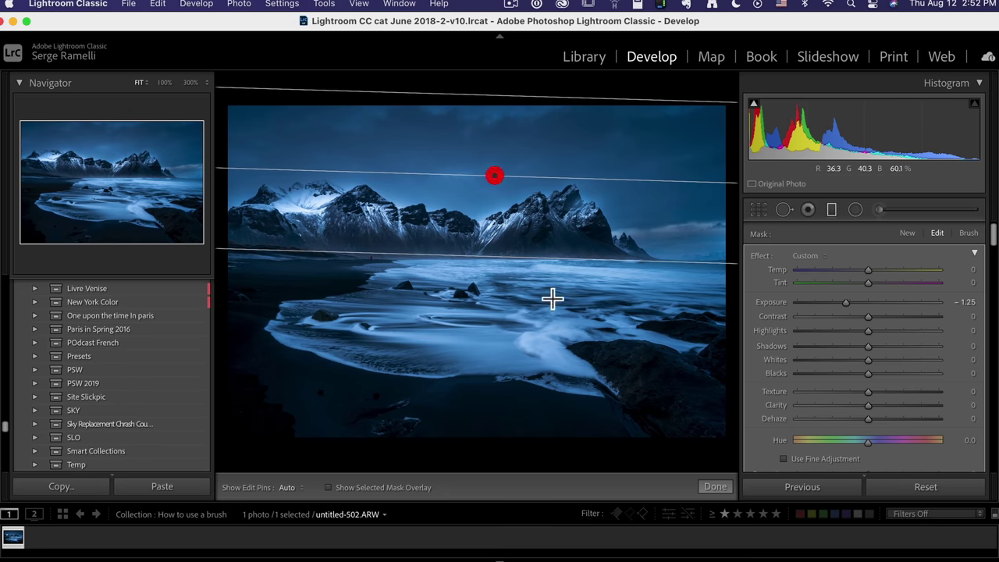
click(715, 486)
click(717, 485)
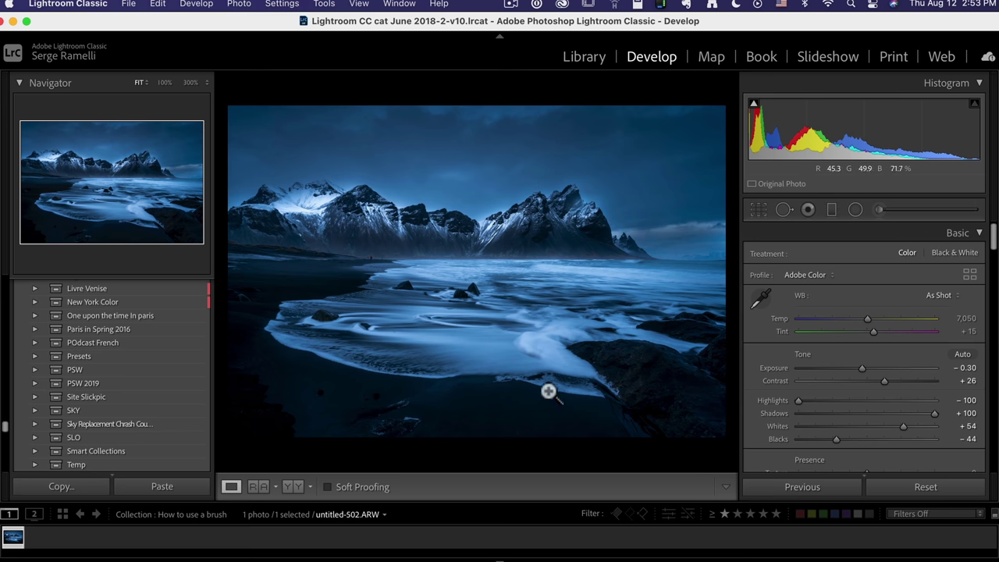
- Paint a new reset brush at Exposure 1.61 over the white surf
click(880, 212)
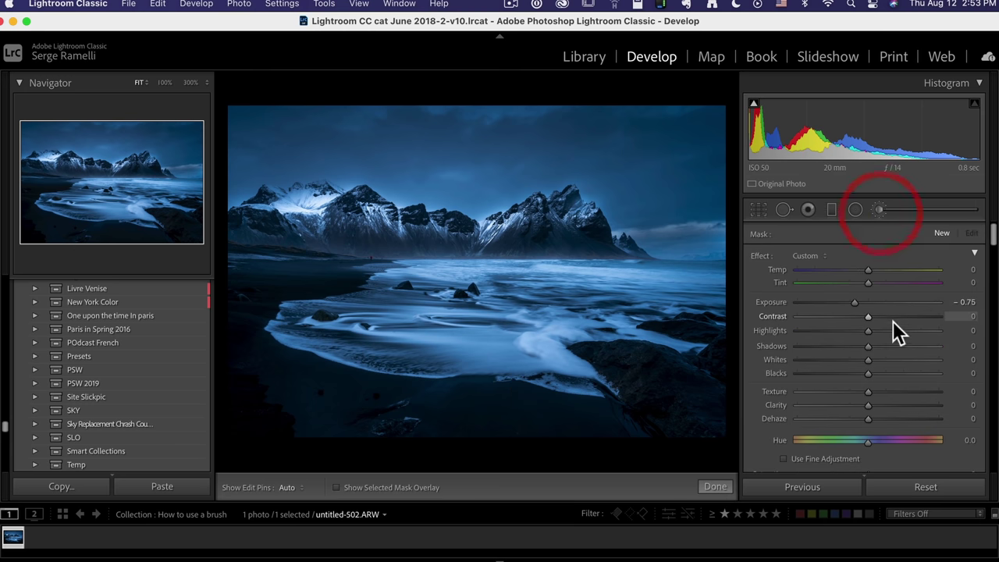
double_click(762, 256)
mouse_move(868, 302)
mouse_down()
mouse_move(905, 299)
mouse_move(896, 302)
mouse_up()
mouse_move(634, 396)
mouse_down()
mouse_move(506, 381)
mouse_move(576, 395)
mouse_move(580, 386)
mouse_up()
key(h)
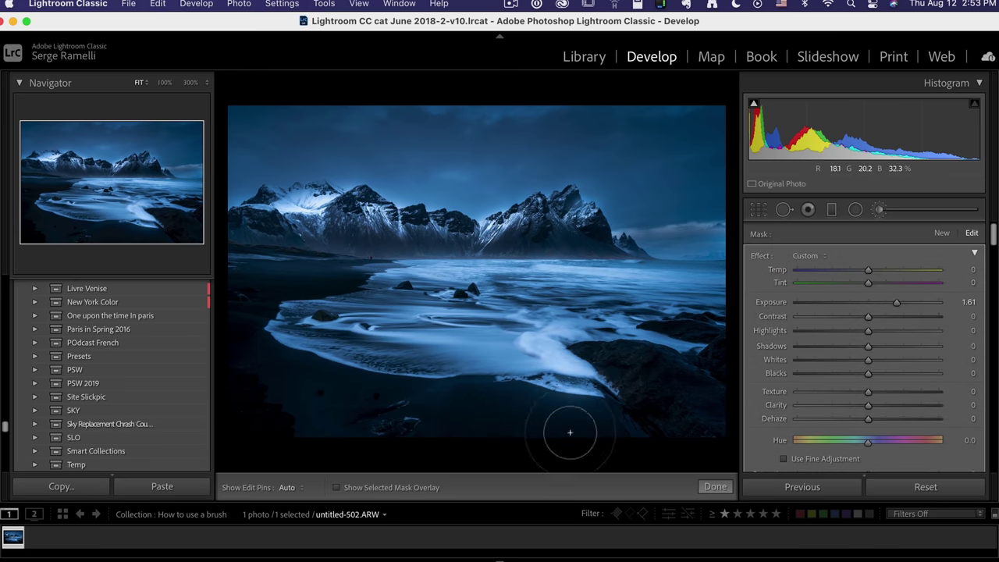
key(h)
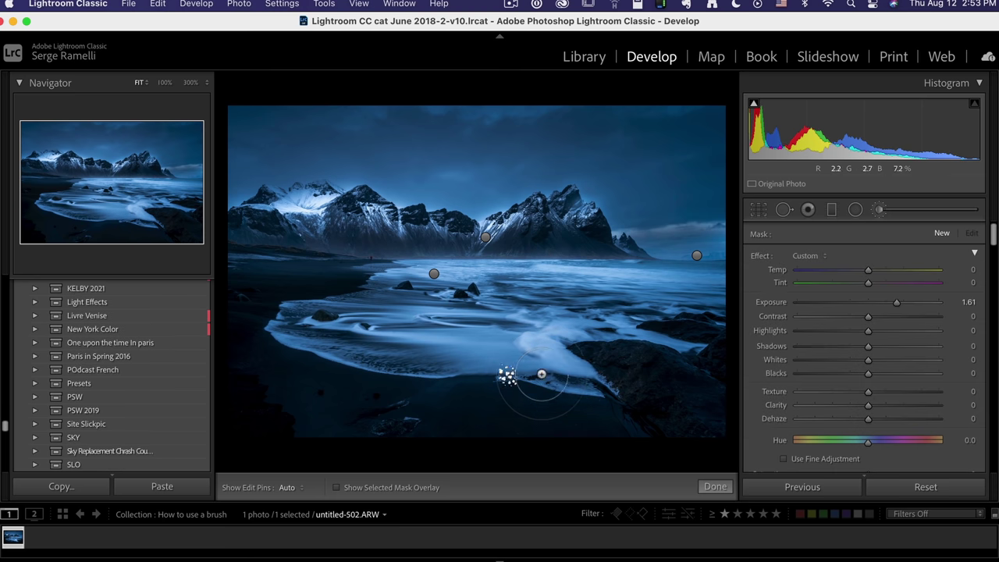
- Enable Auto Mask, paint along the foam edge, then delete the extra brush pin
scroll(839, 359, down, 5)
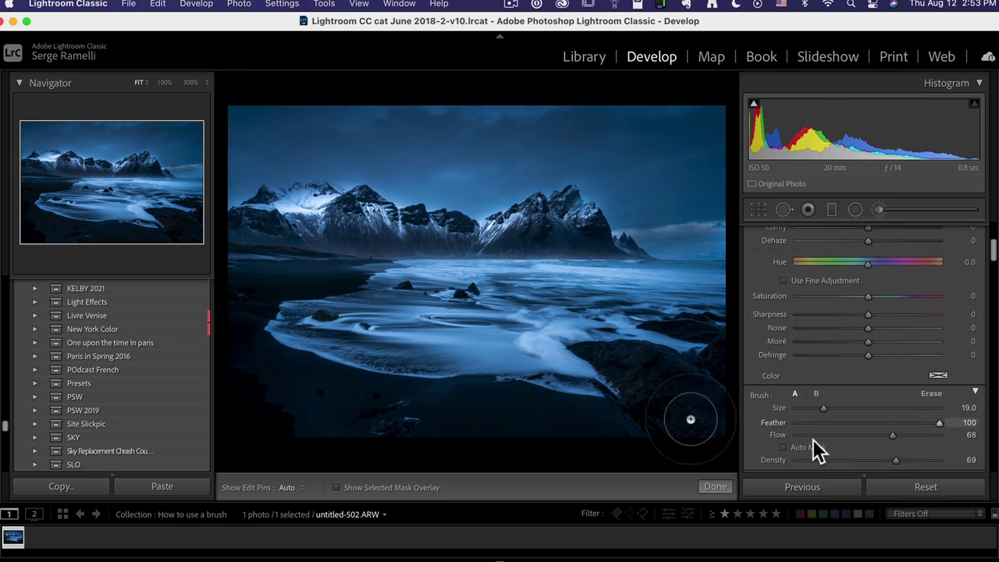
click(809, 446)
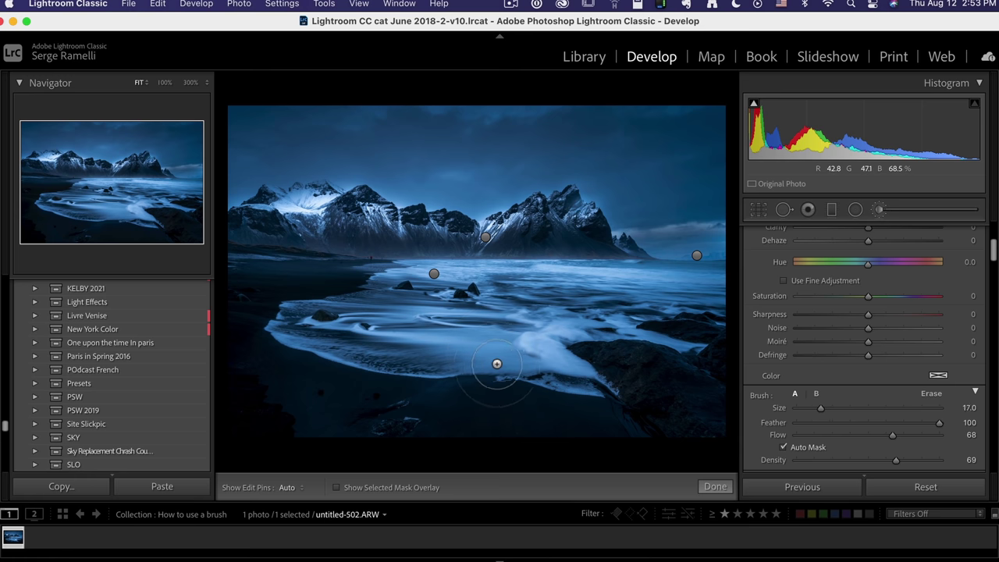
key(h)
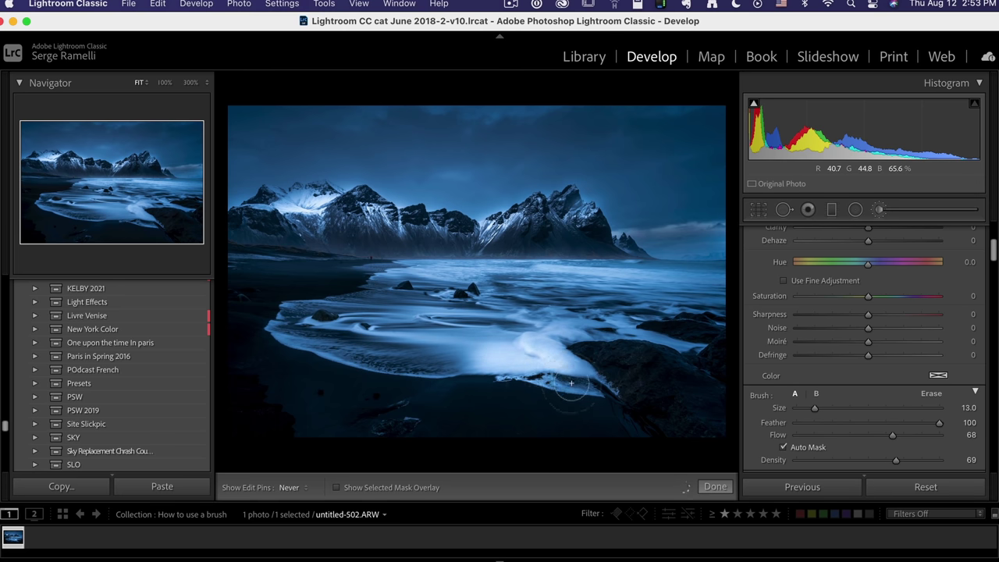
key(h)
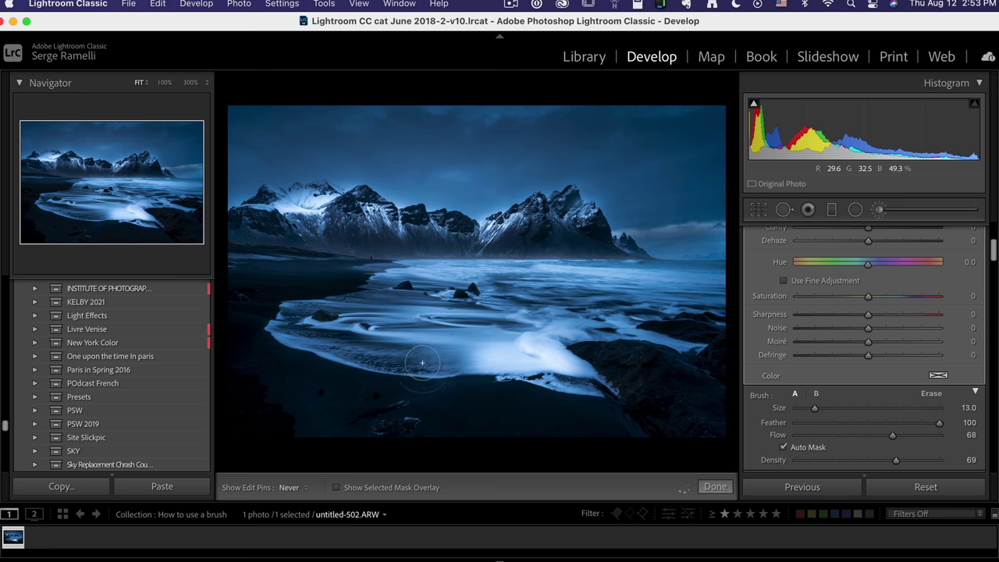
drag(332, 352, 468, 373)
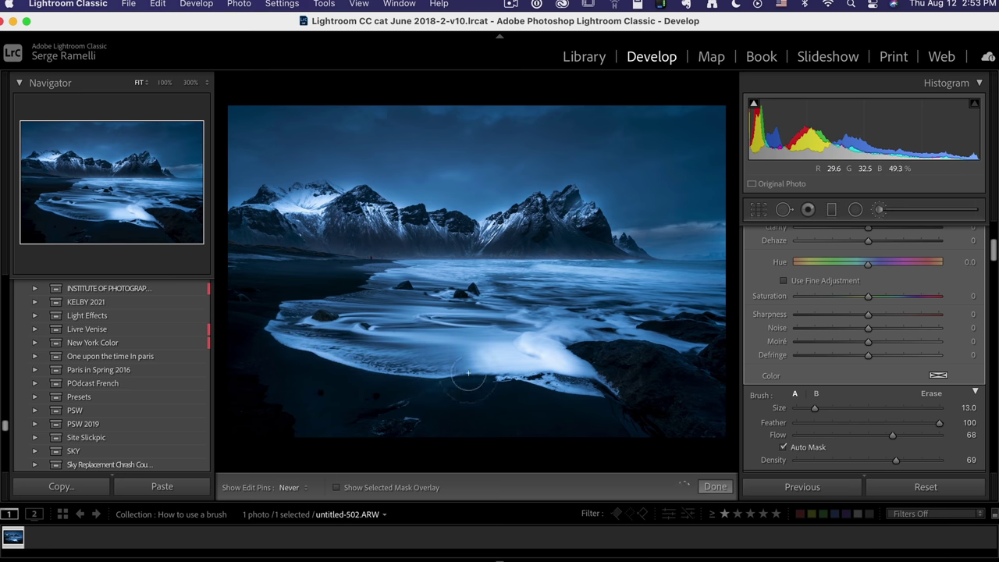
key(h)
key(Delete)
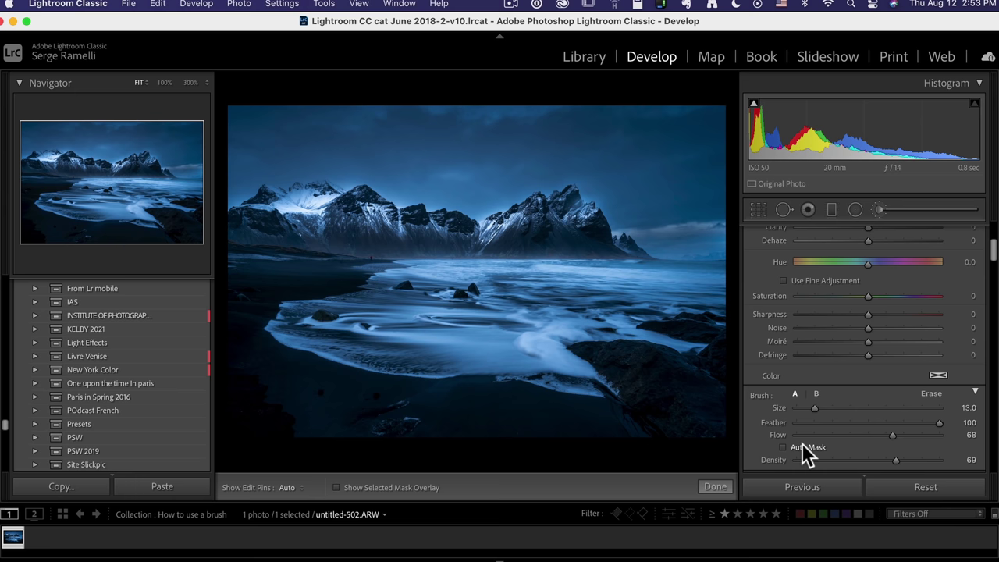
scroll(786, 379, down, 3)
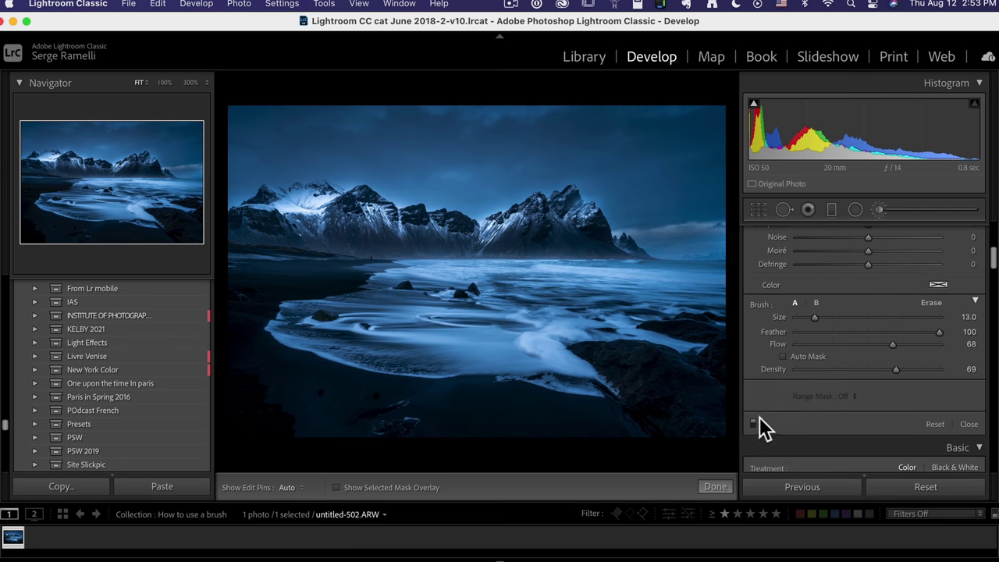
- Toggle the brush effect off and on to compare
click(753, 423)
click(754, 424)
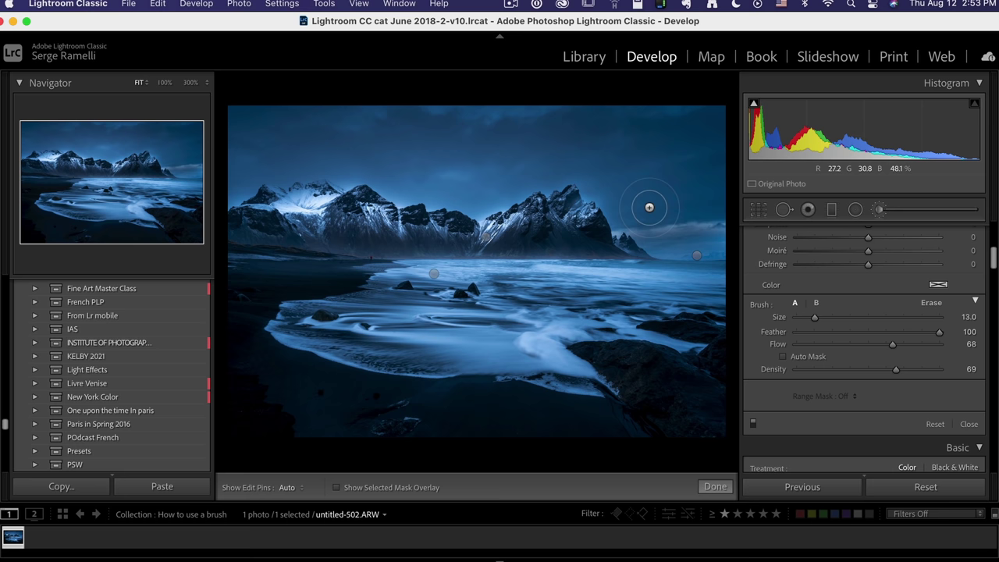
scroll(943, 276, up, 5)
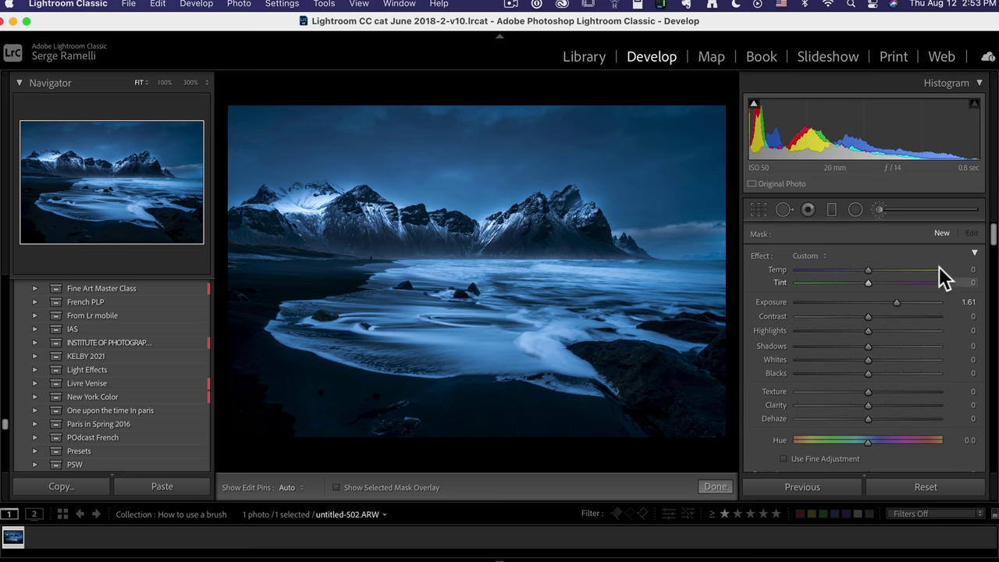
- Reset the brush and set Exposure 0.44, Clarity -43 and Dehaze -43
double_click(761, 256)
drag(868, 303, 876, 303)
click(822, 405)
click(820, 418)
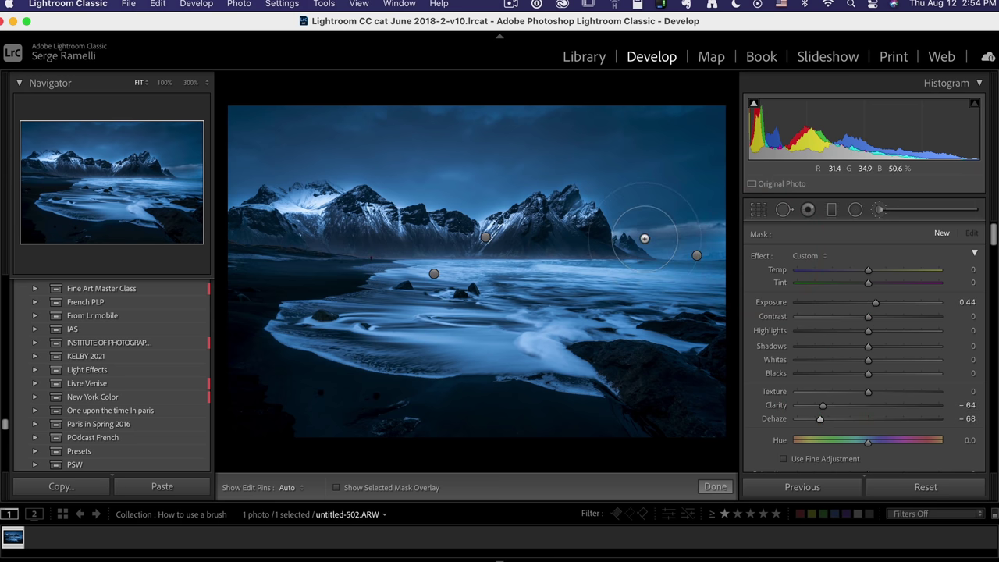
key(h)
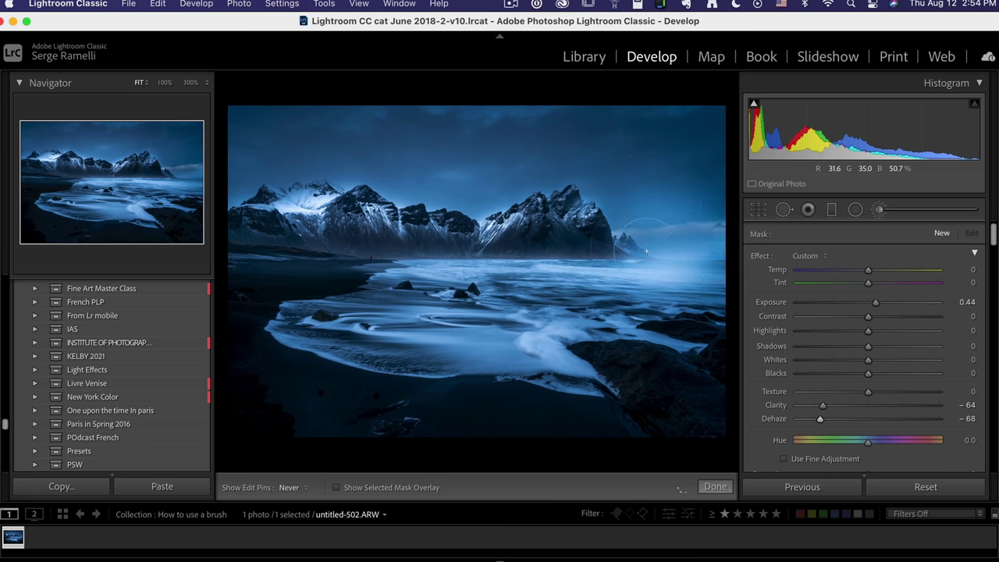
key(h)
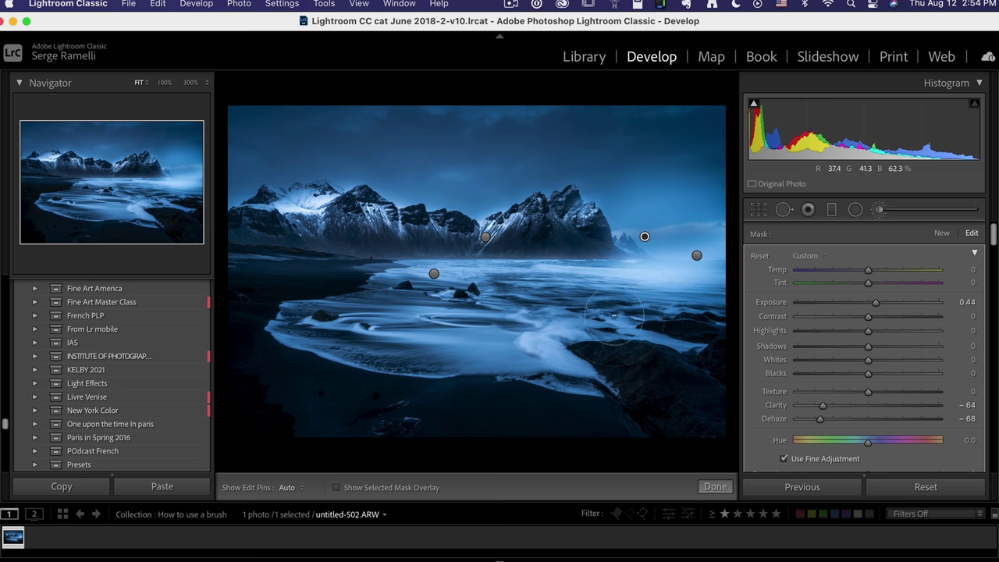
key(h)
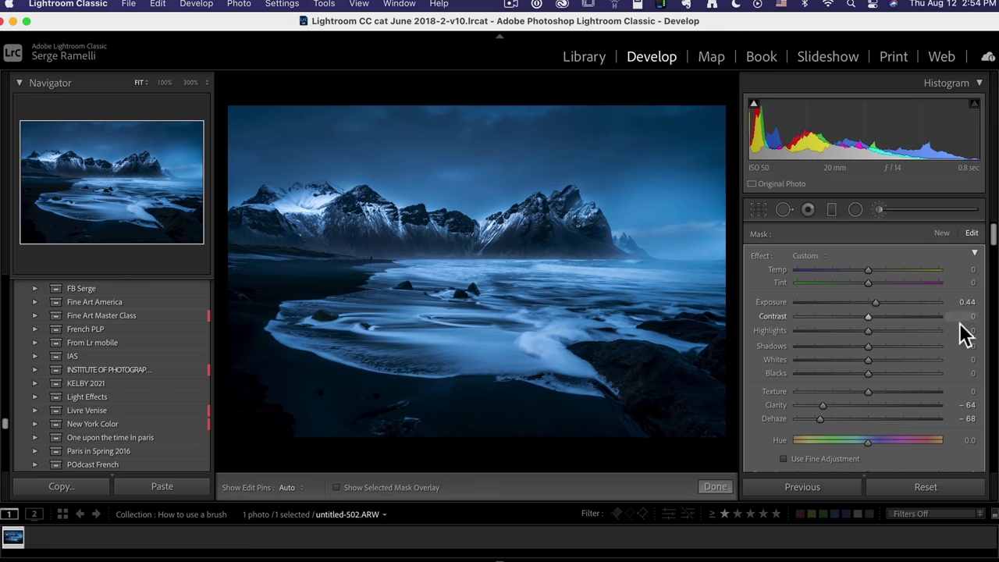
click(836, 405)
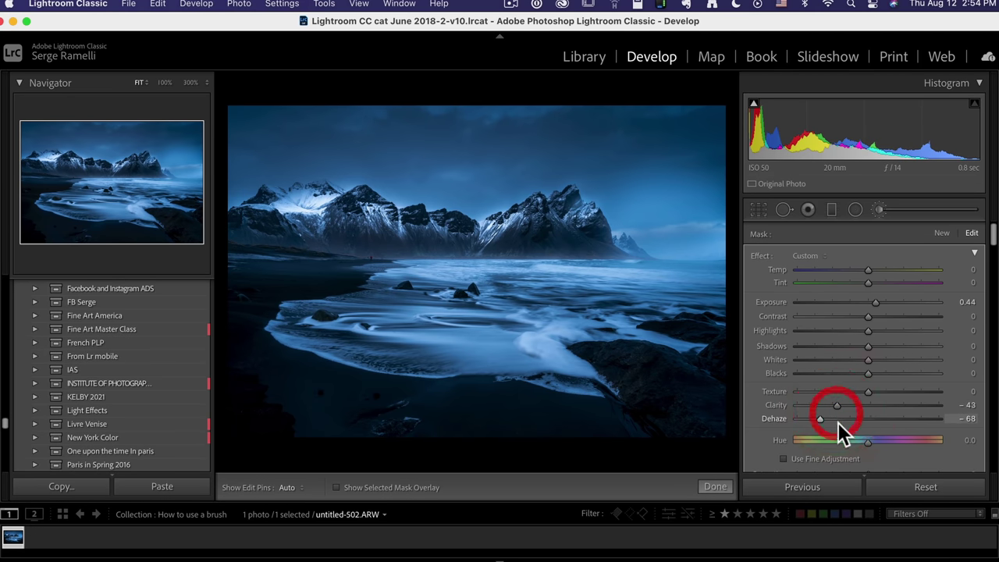
click(841, 418)
click(836, 418)
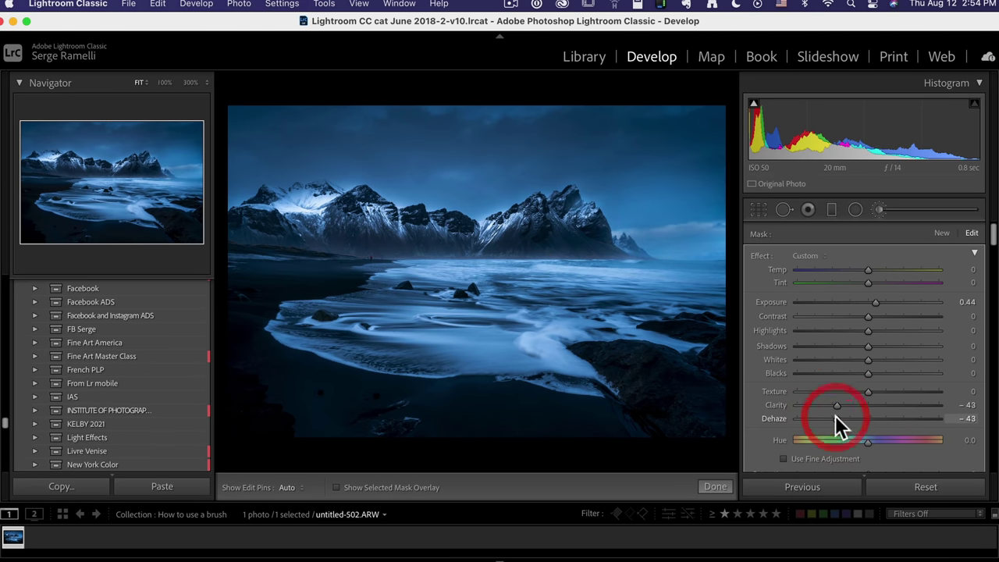
click(728, 484)
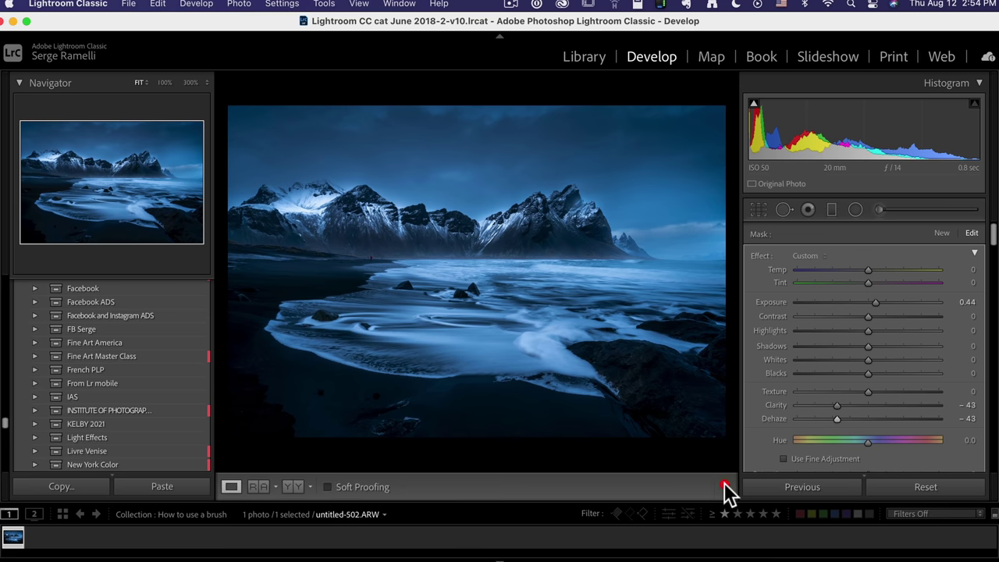
scroll(803, 446, down, 5)
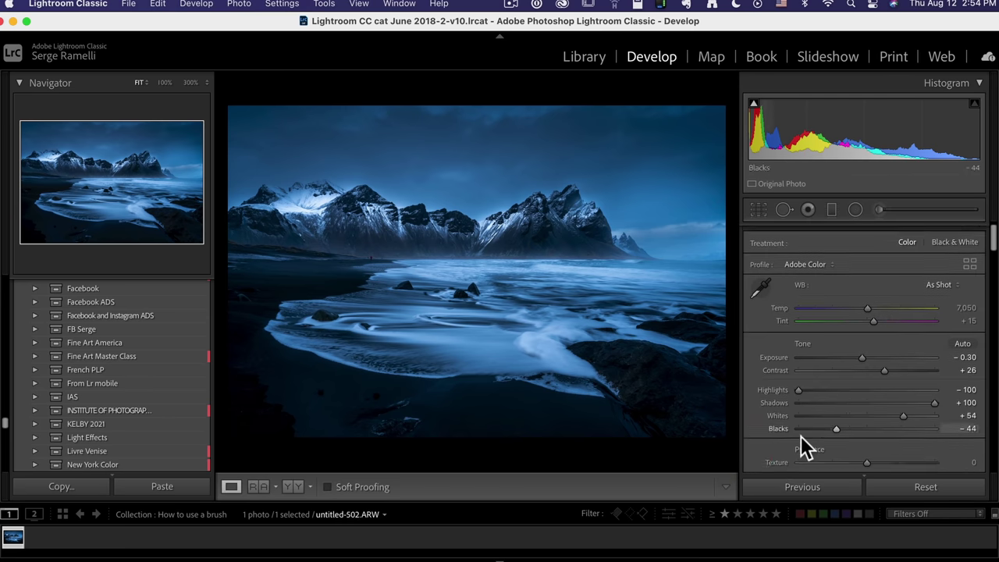
click(880, 210)
scroll(816, 323, down, 2)
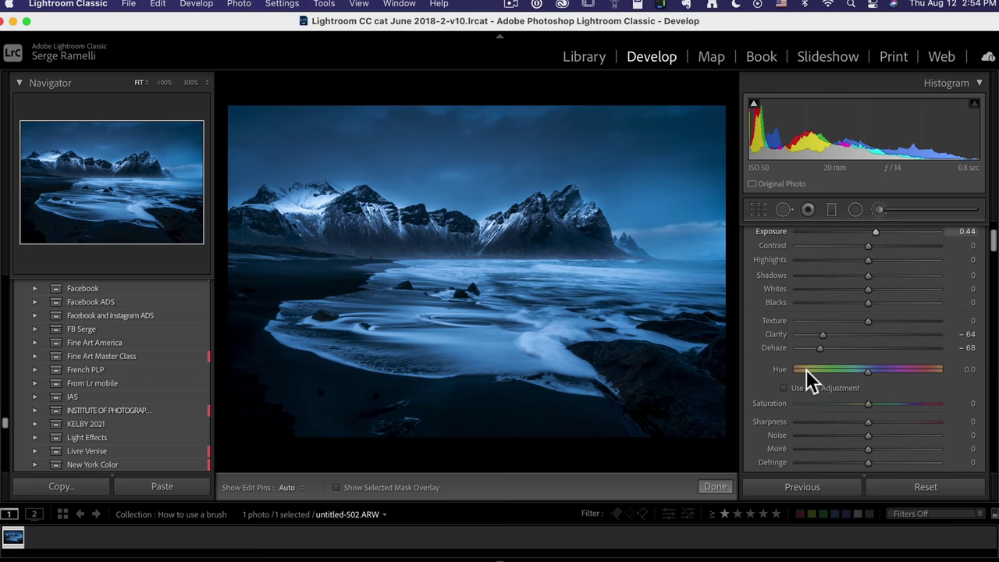
scroll(806, 366, down, 5)
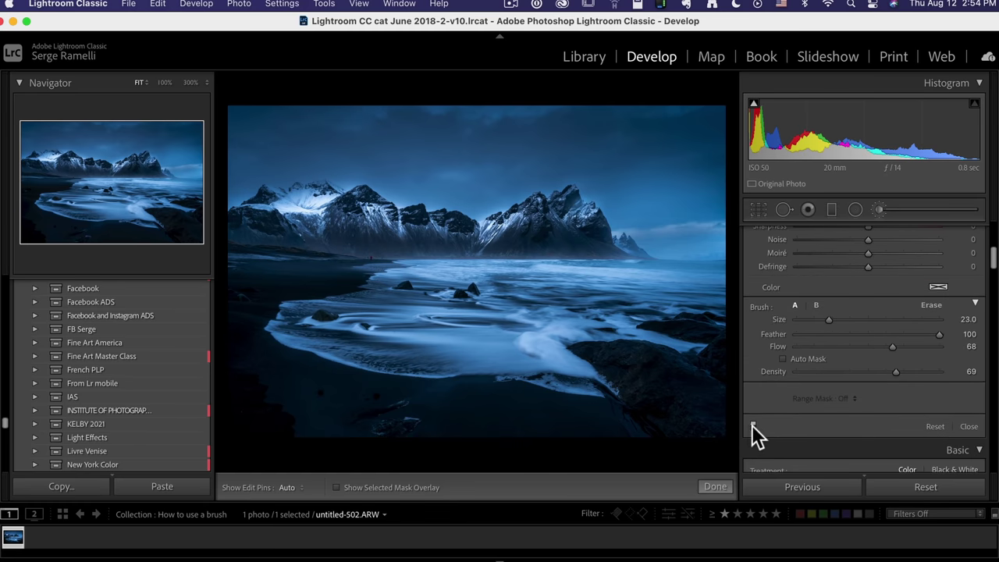
click(753, 427)
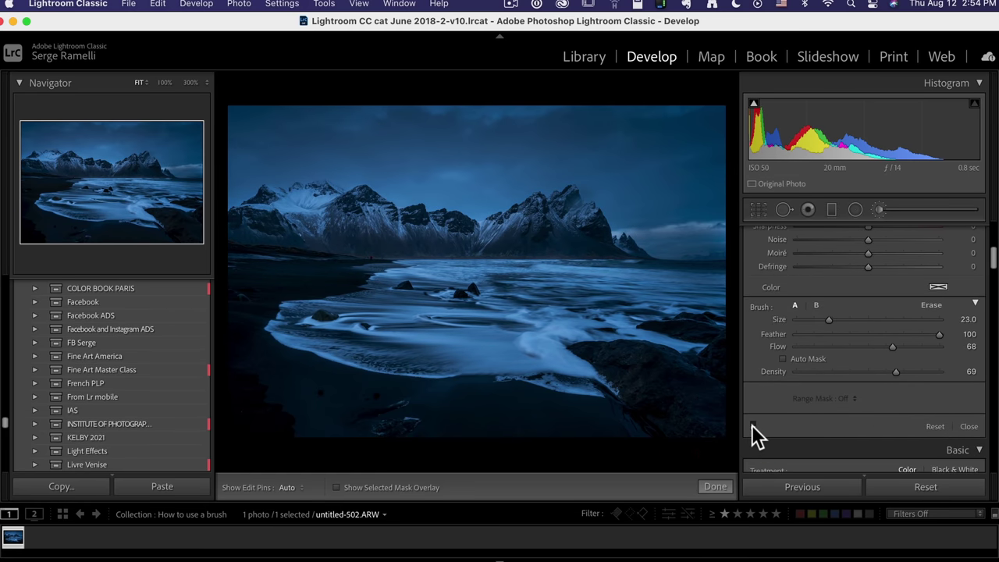
click(753, 427)
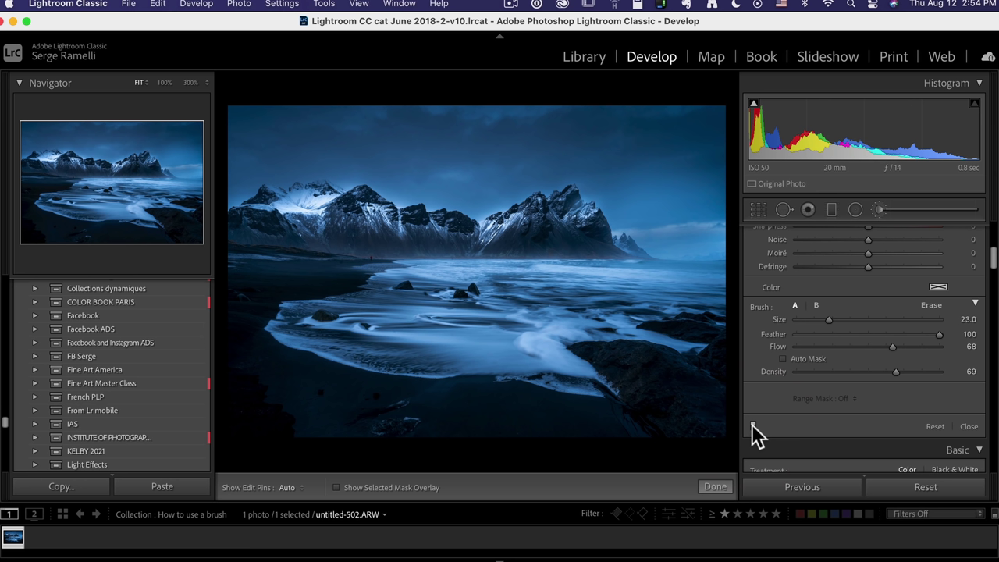